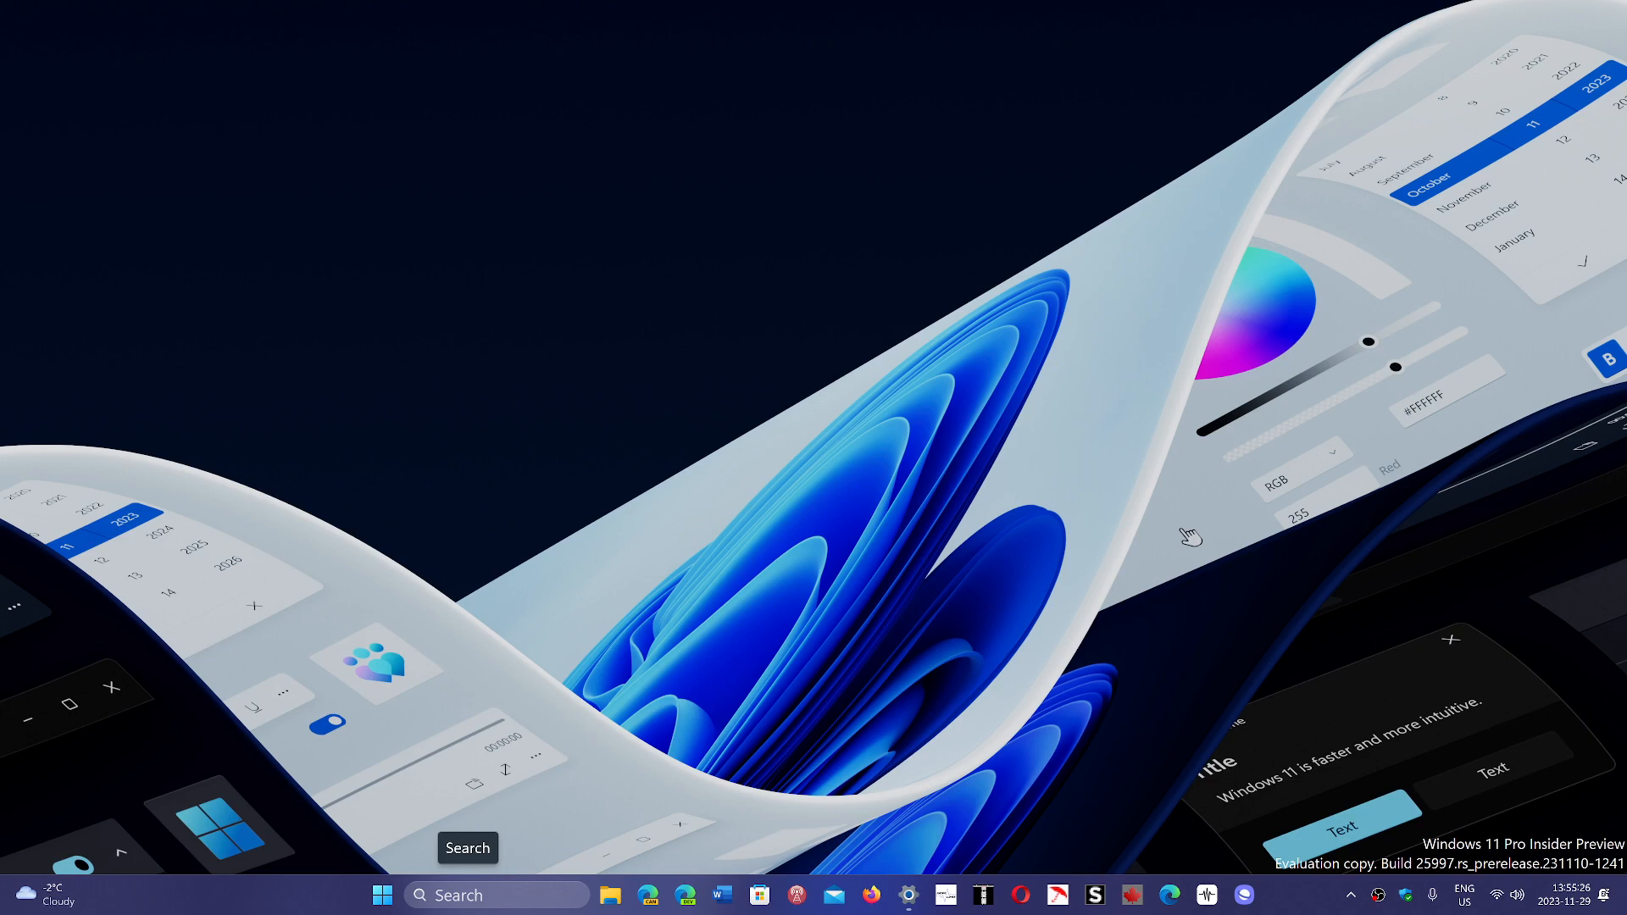
Search Windows for "paint" and open the Paint app.
{"action": "left_click", "coordinate": [472, 897]}
{"action": "type", "text": "p"}
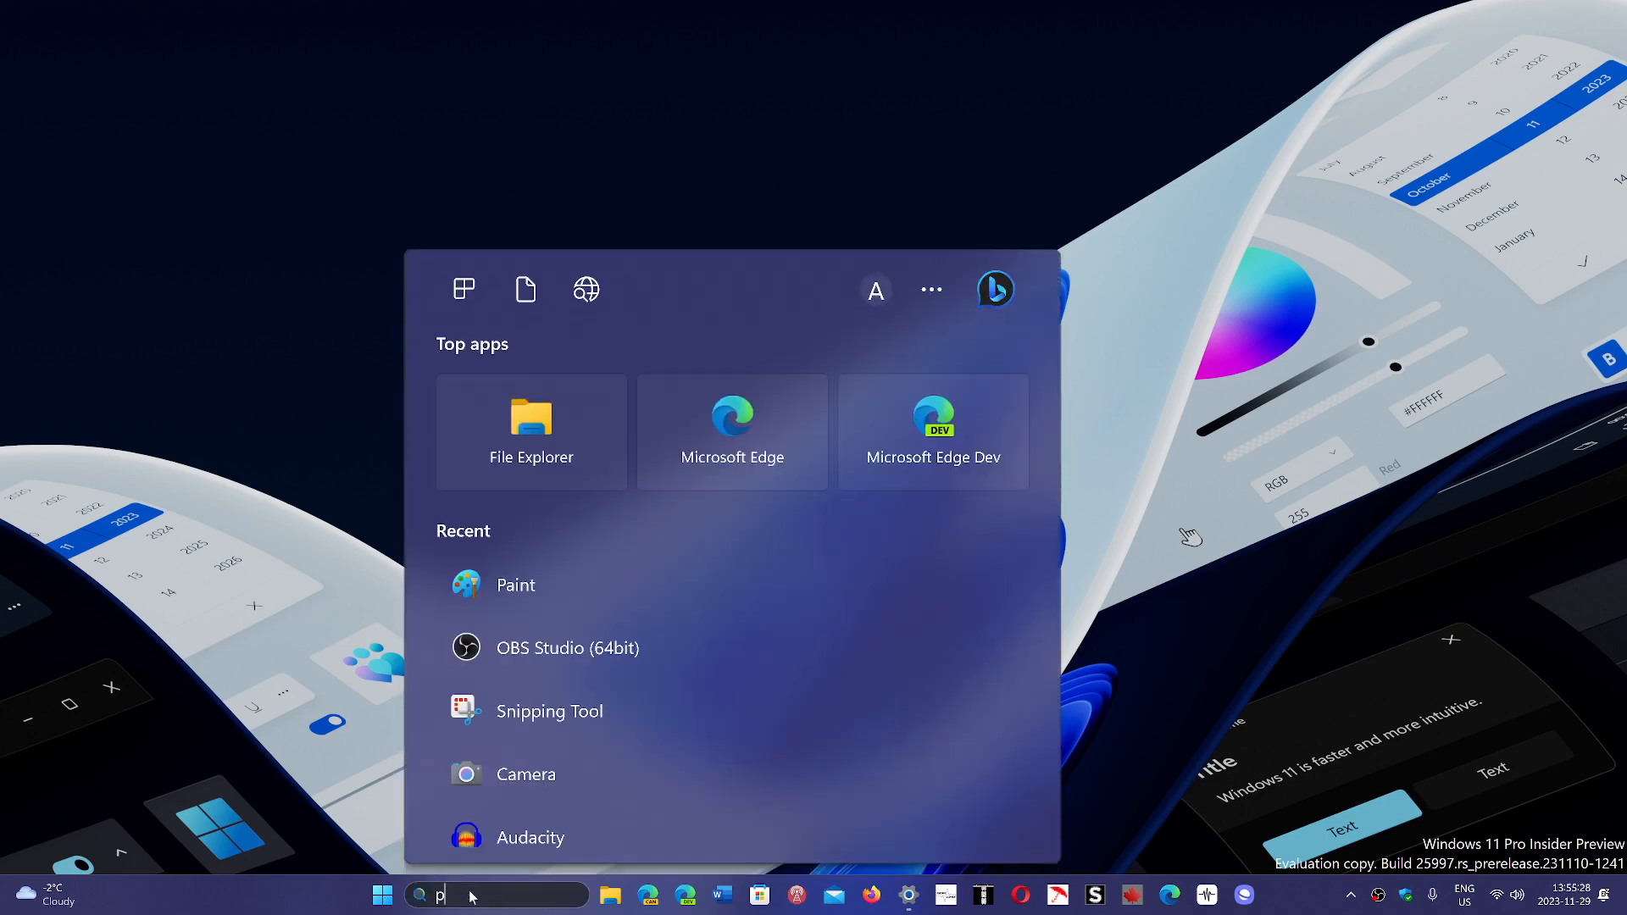
{"action": "type", "text": "aint"}
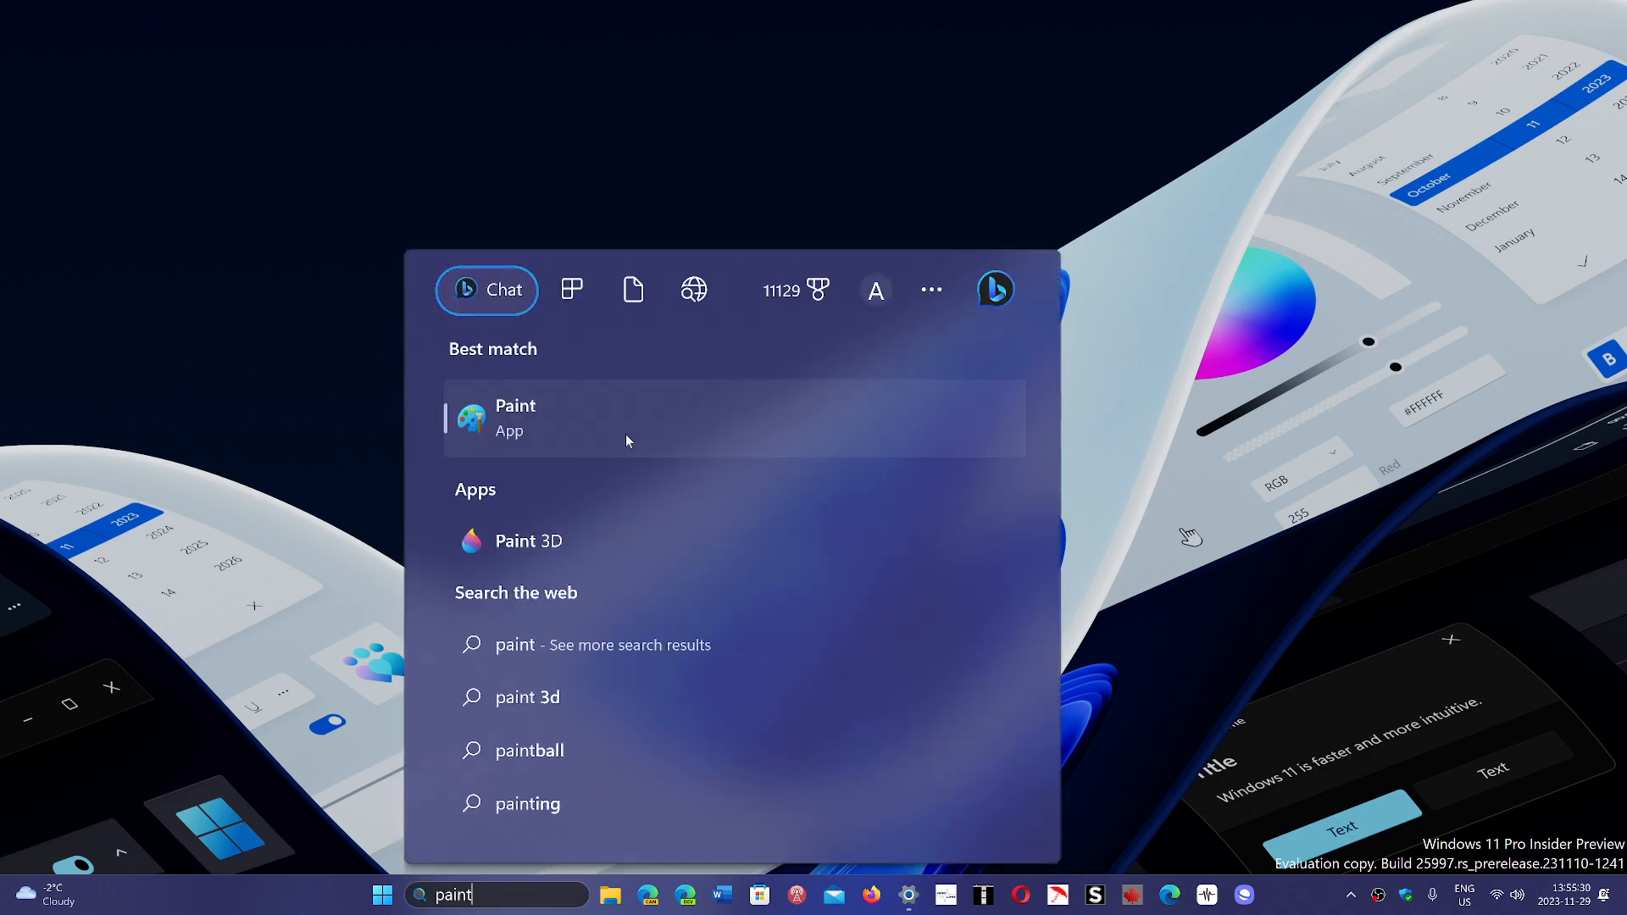
{"action": "left_click", "coordinate": [631, 421]}
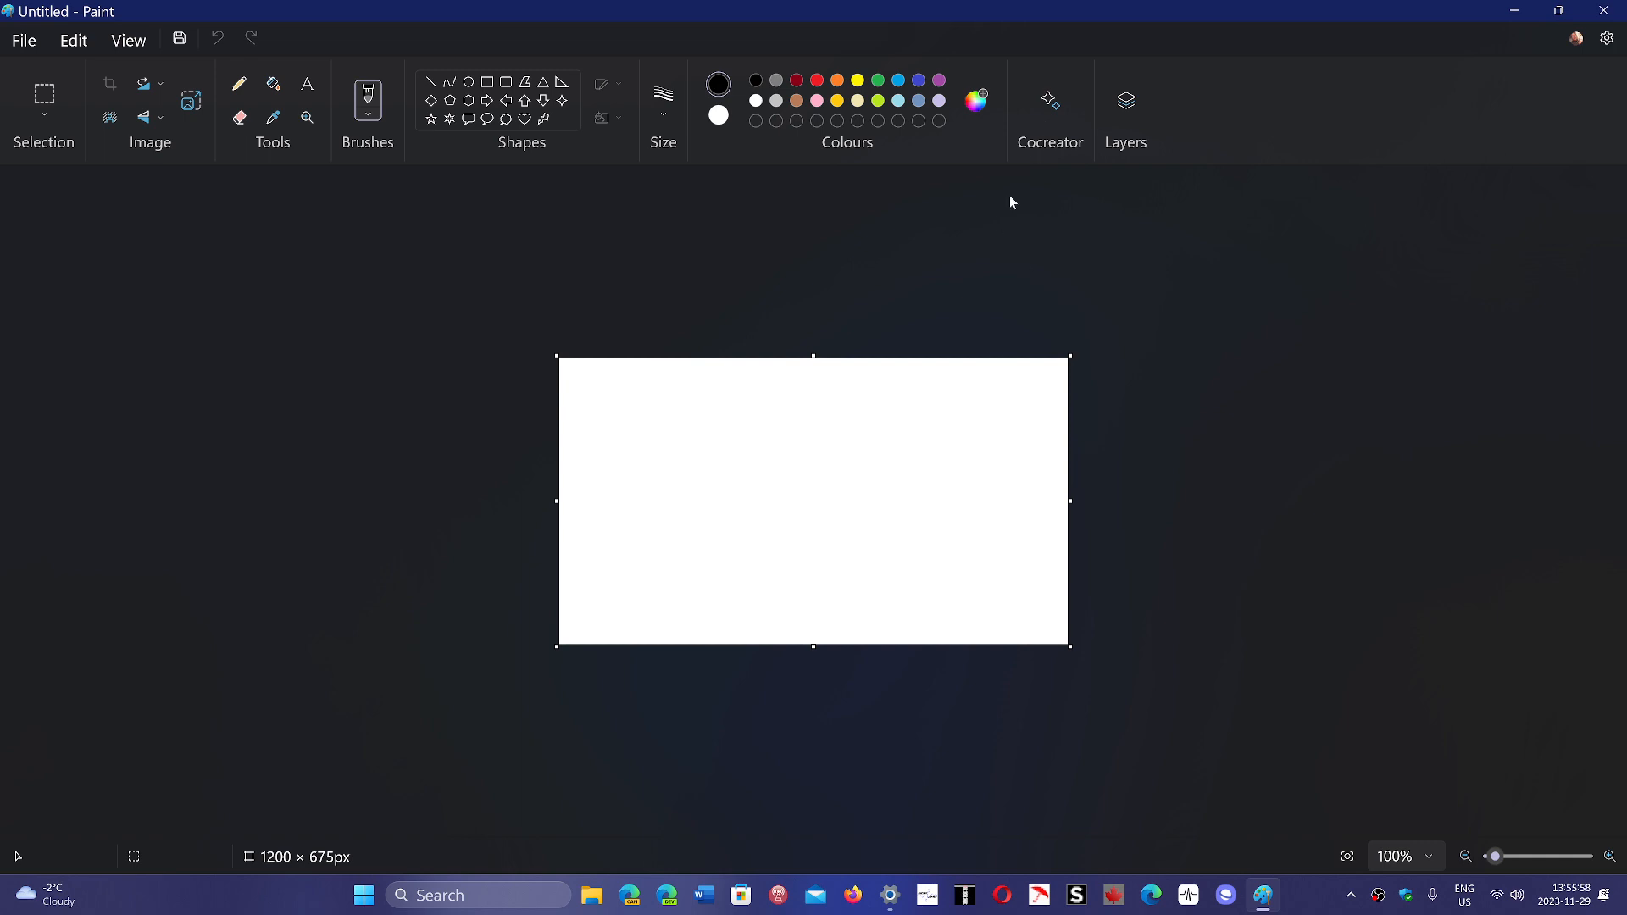
Generate Cocreator images of "dog in the park" in the Oil Painting style and place the first variant on the canvas.
{"action": "left_click", "coordinate": [1048, 122]}
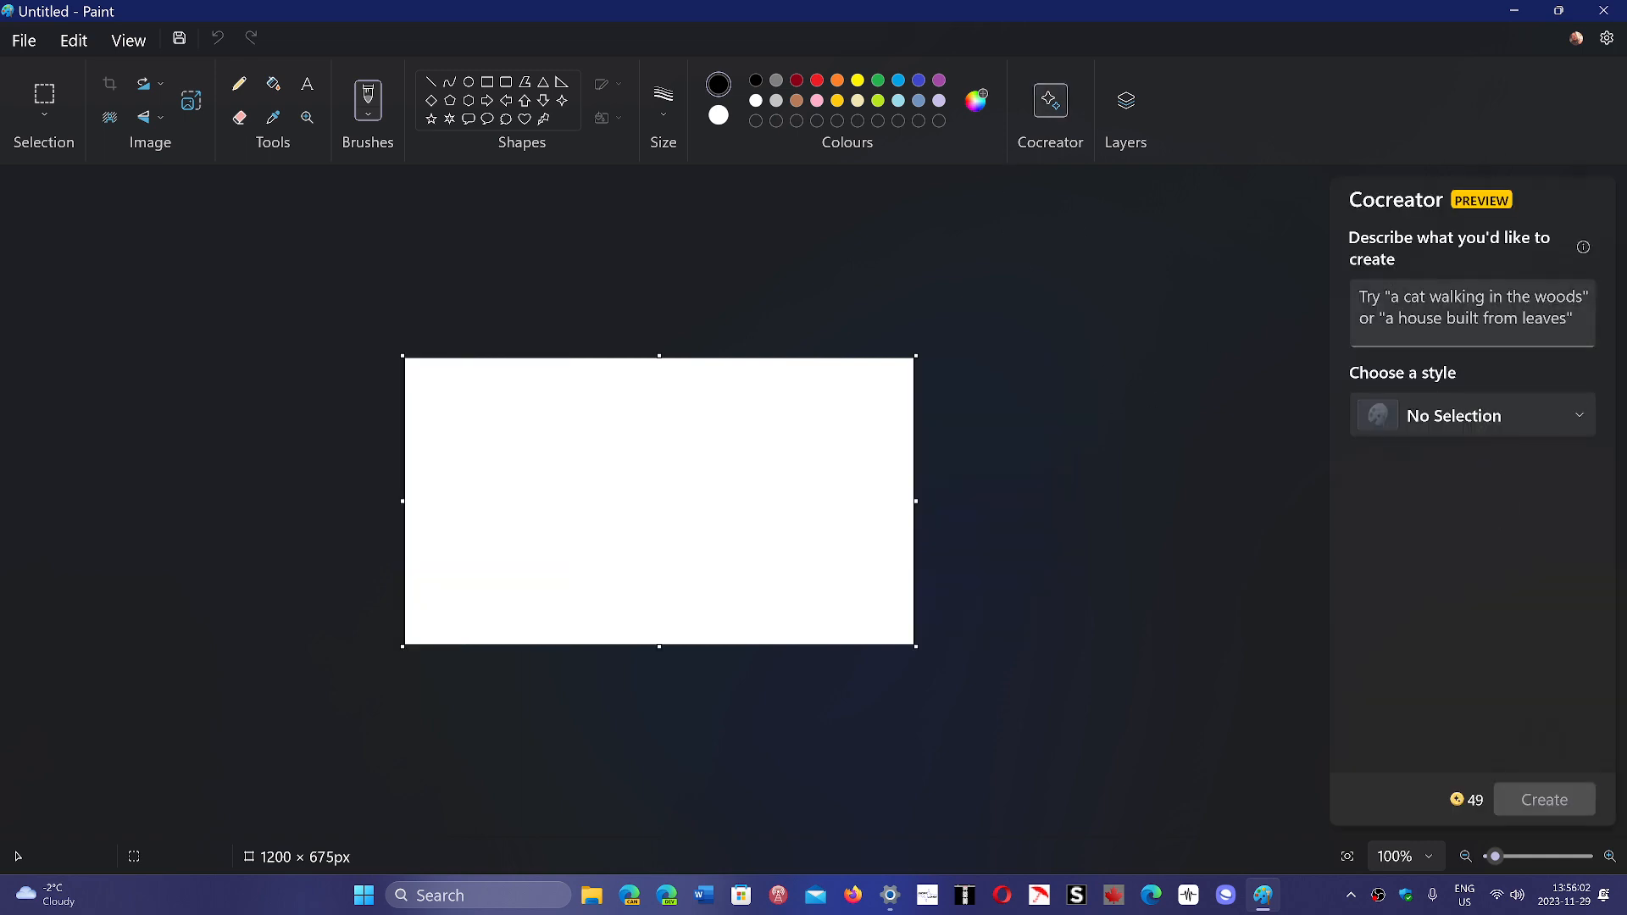
{"action": "left_click", "coordinate": [1457, 311]}
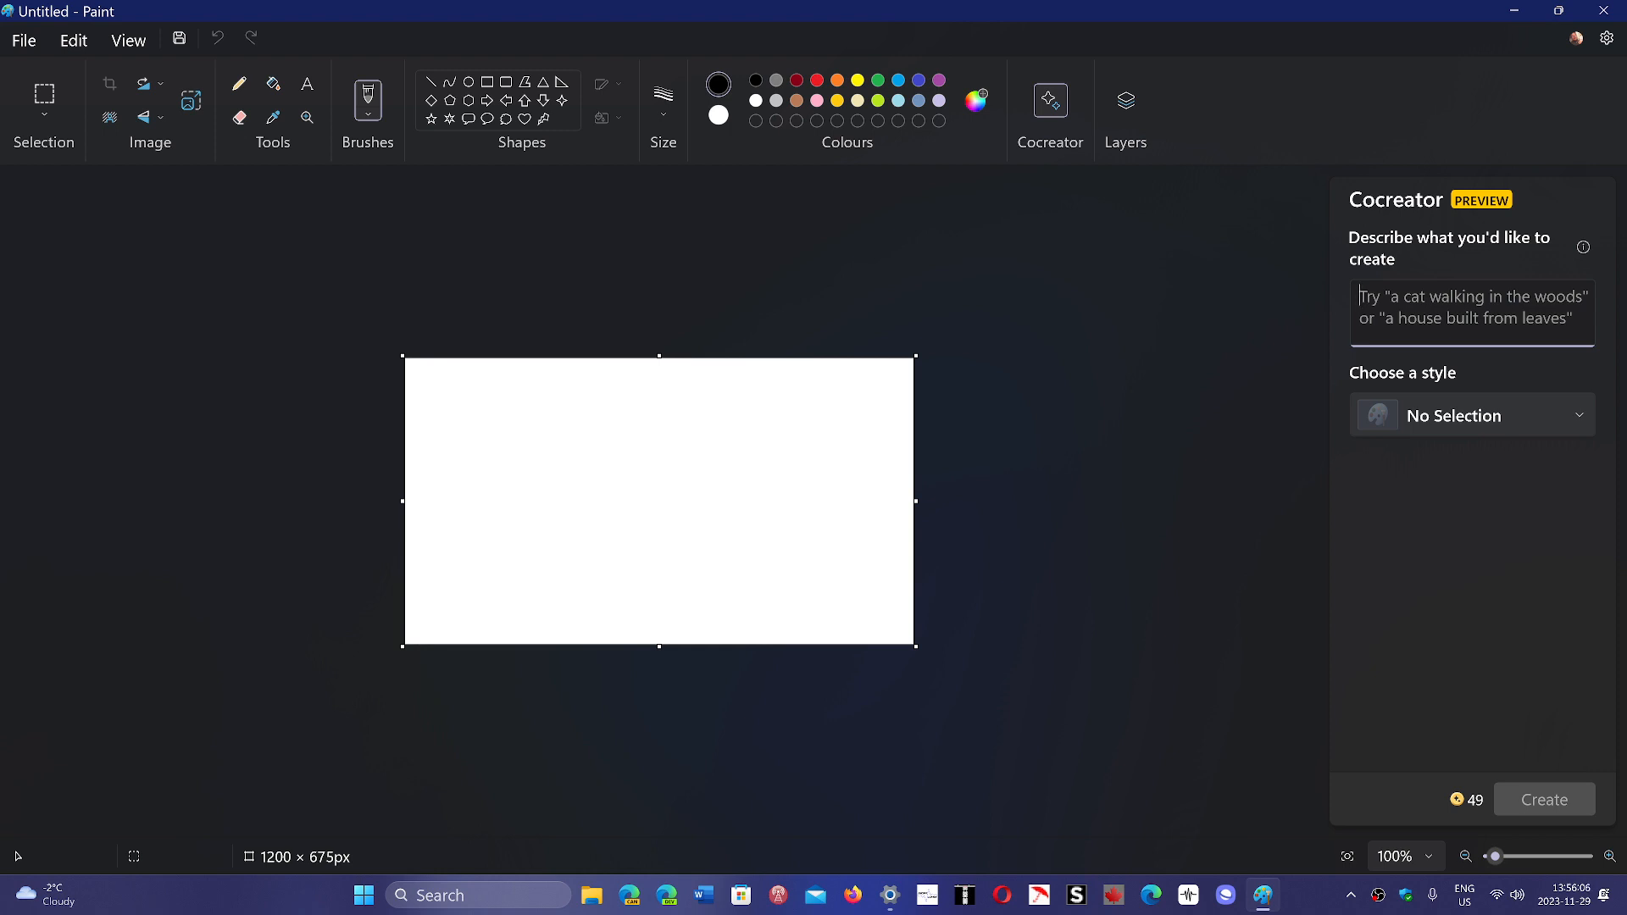
{"action": "type", "text": "dog in t"}
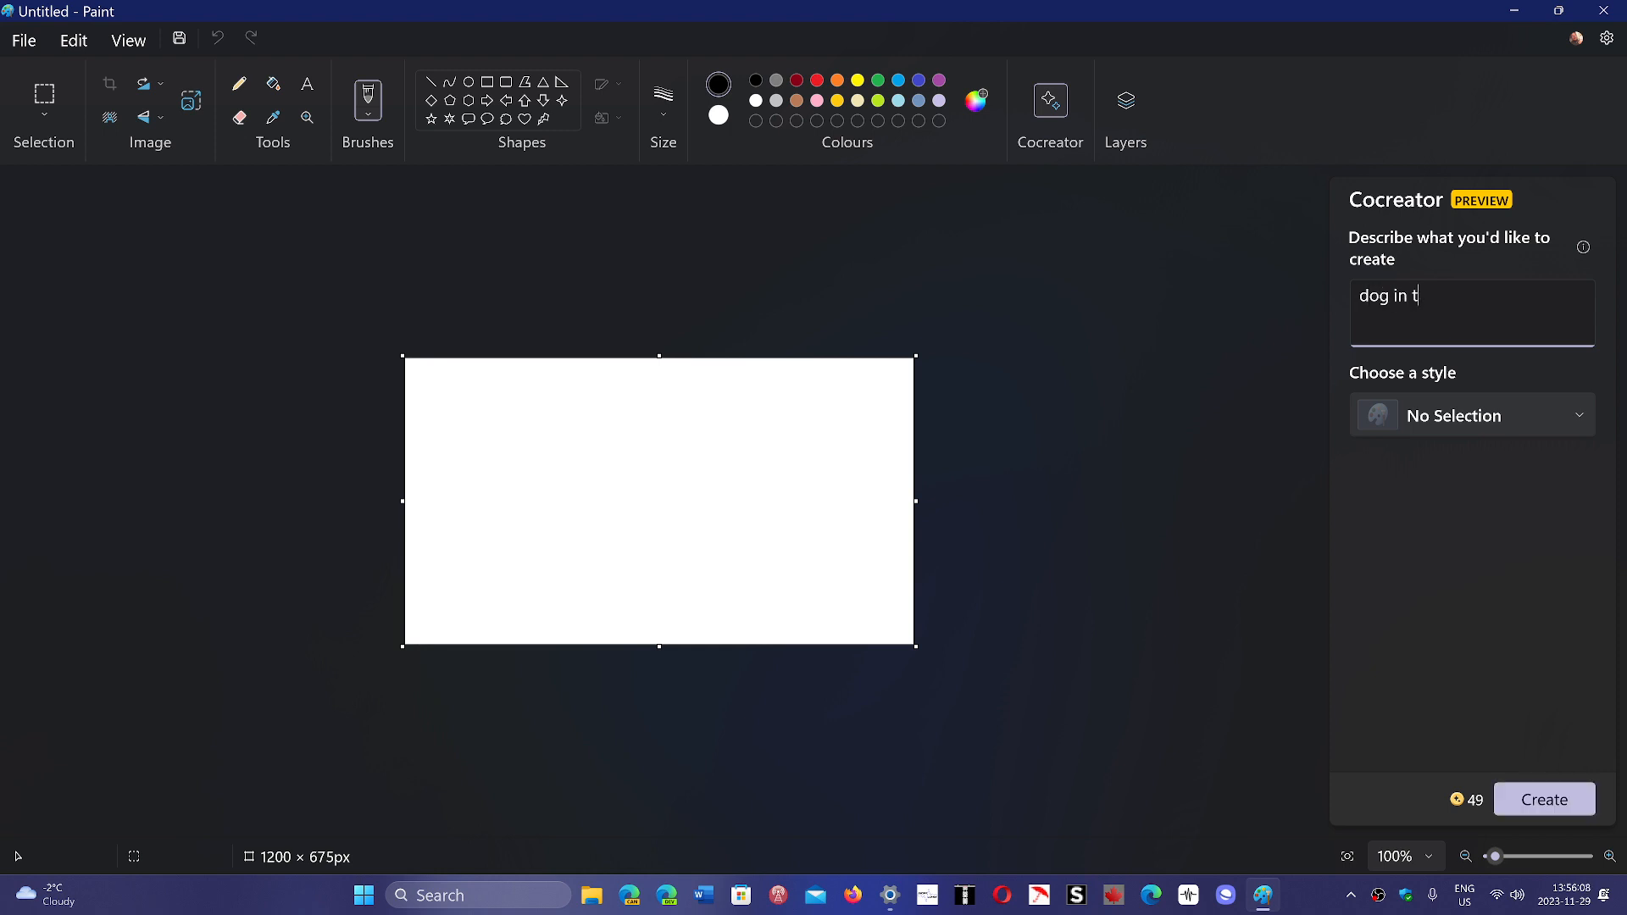
{"action": "type", "text": "he park"}
{"action": "left_click", "coordinate": [1480, 417]}
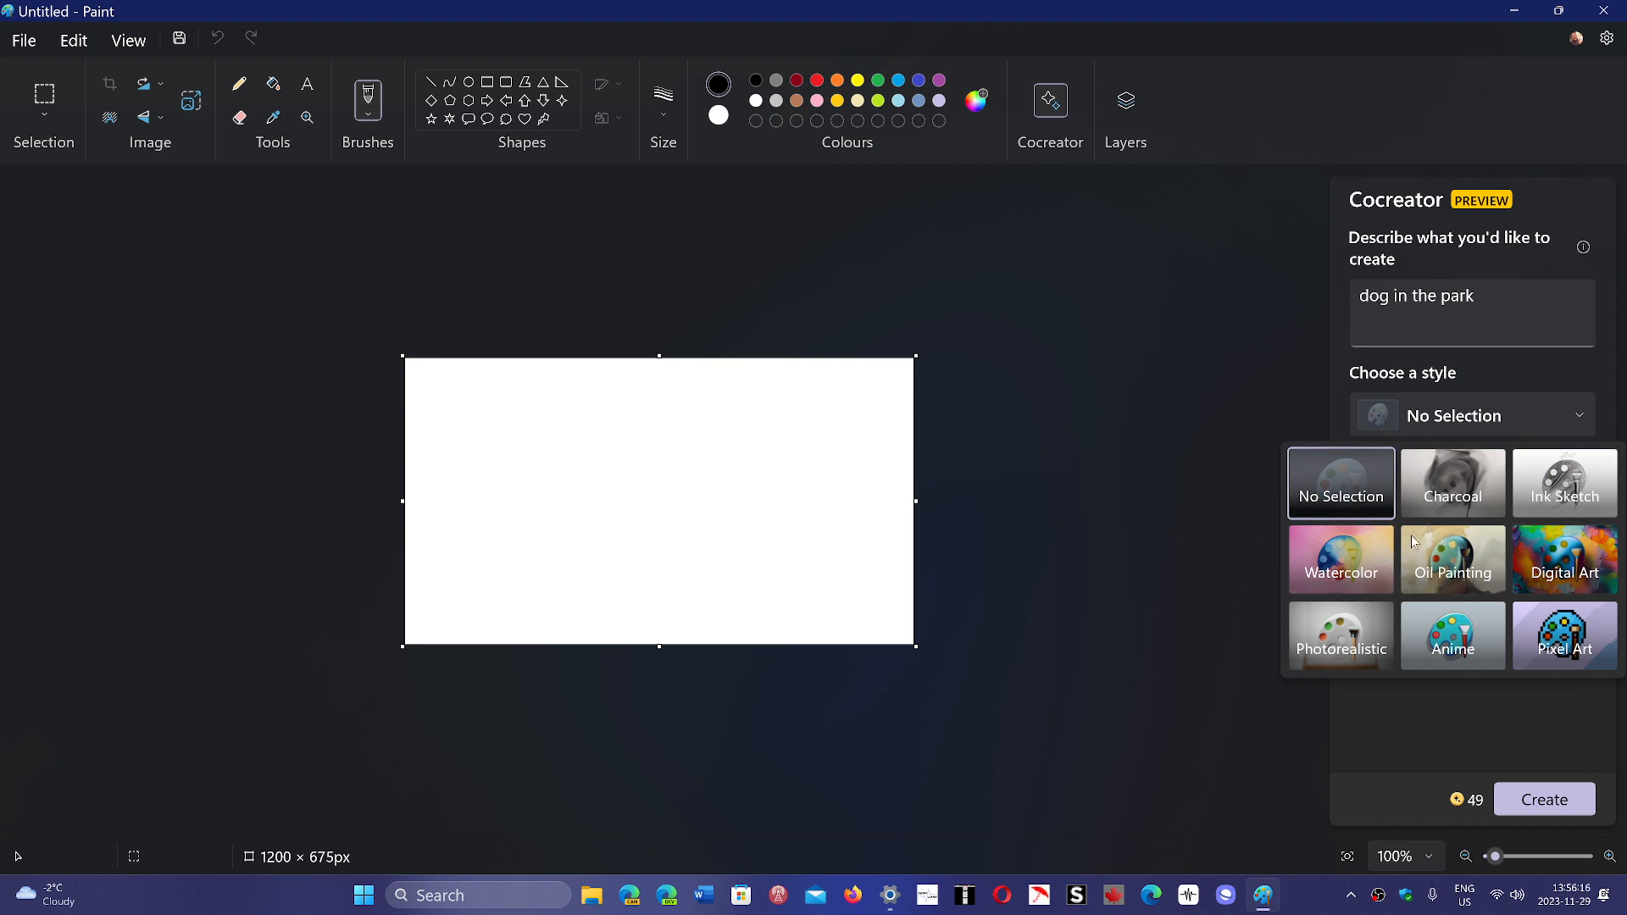
{"action": "left_click", "coordinate": [1450, 563]}
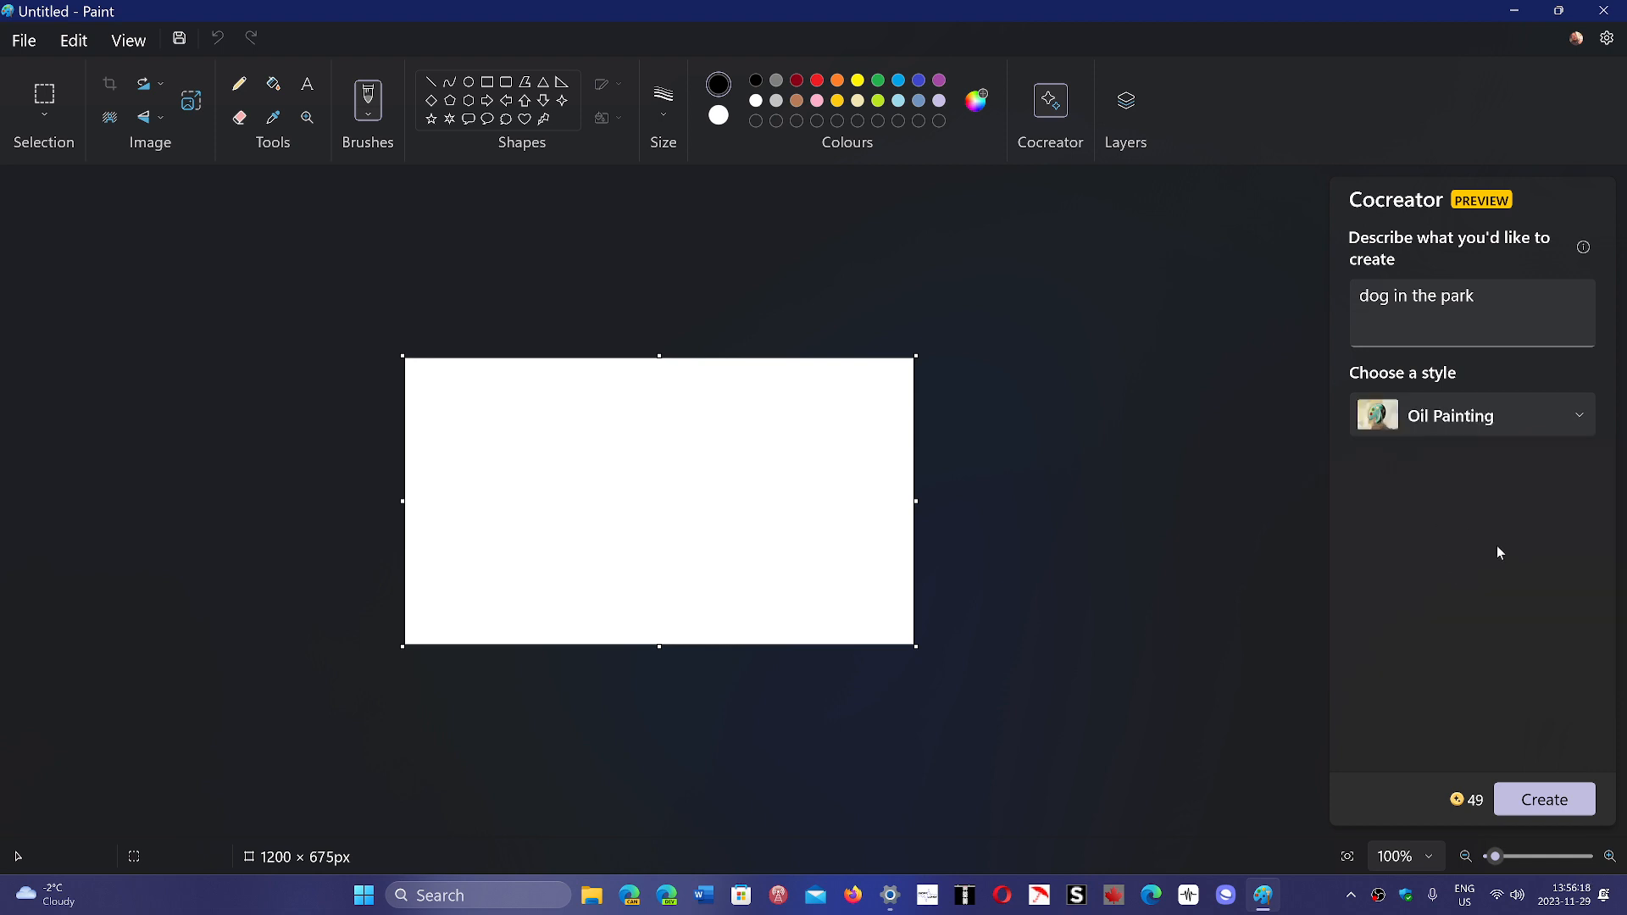
{"action": "left_click", "coordinate": [1542, 803]}
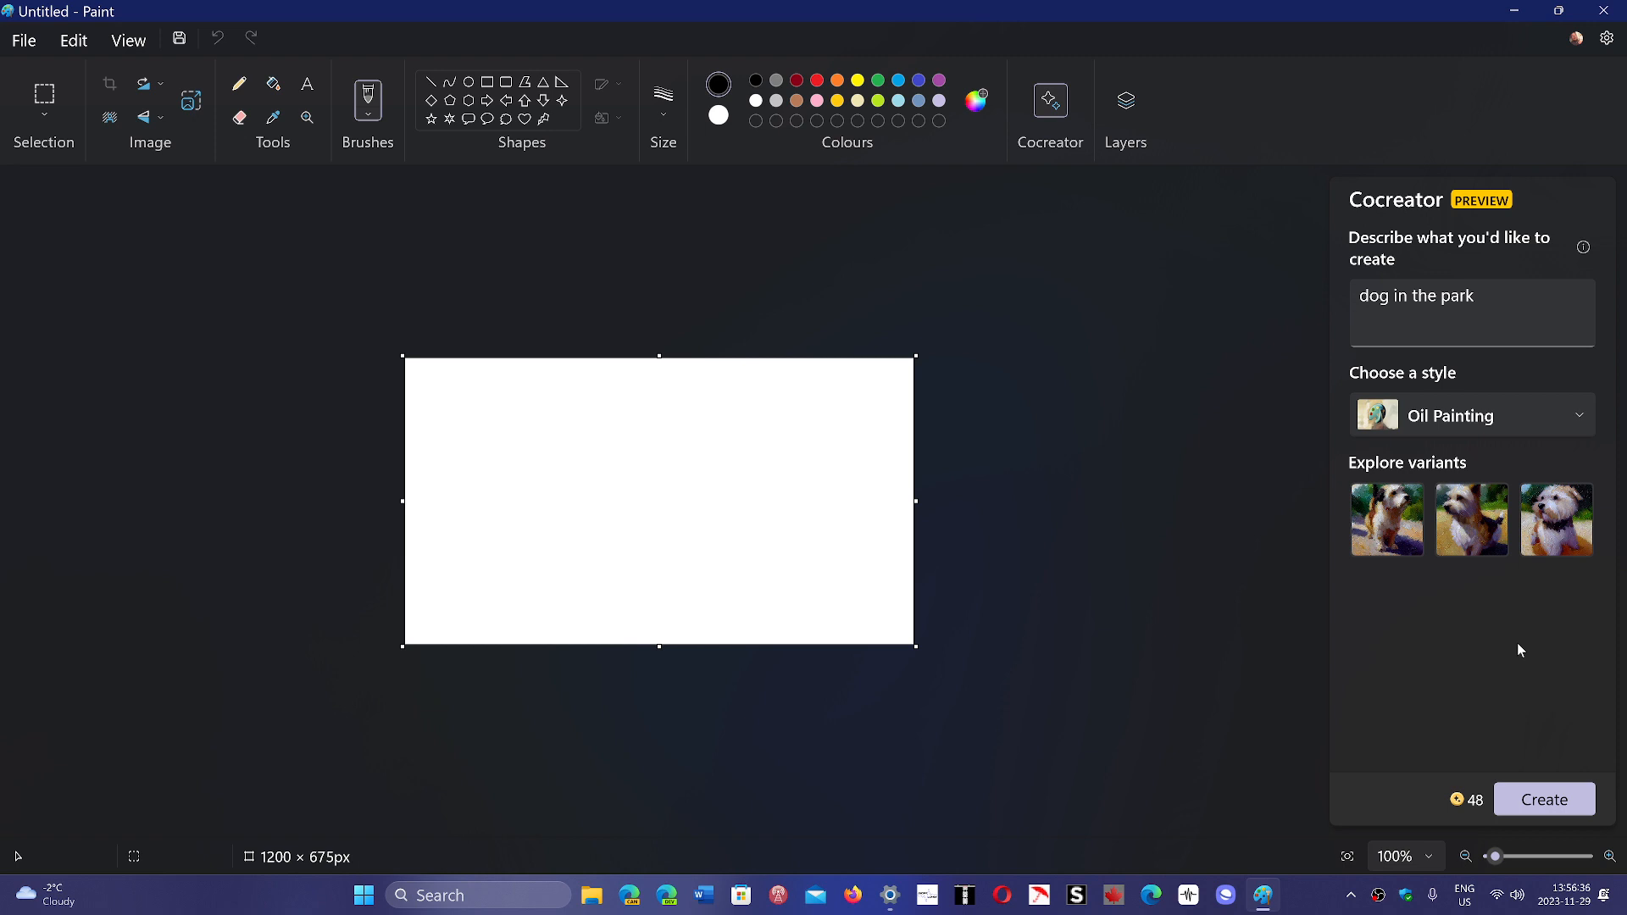
{"action": "left_click", "coordinate": [1387, 520]}
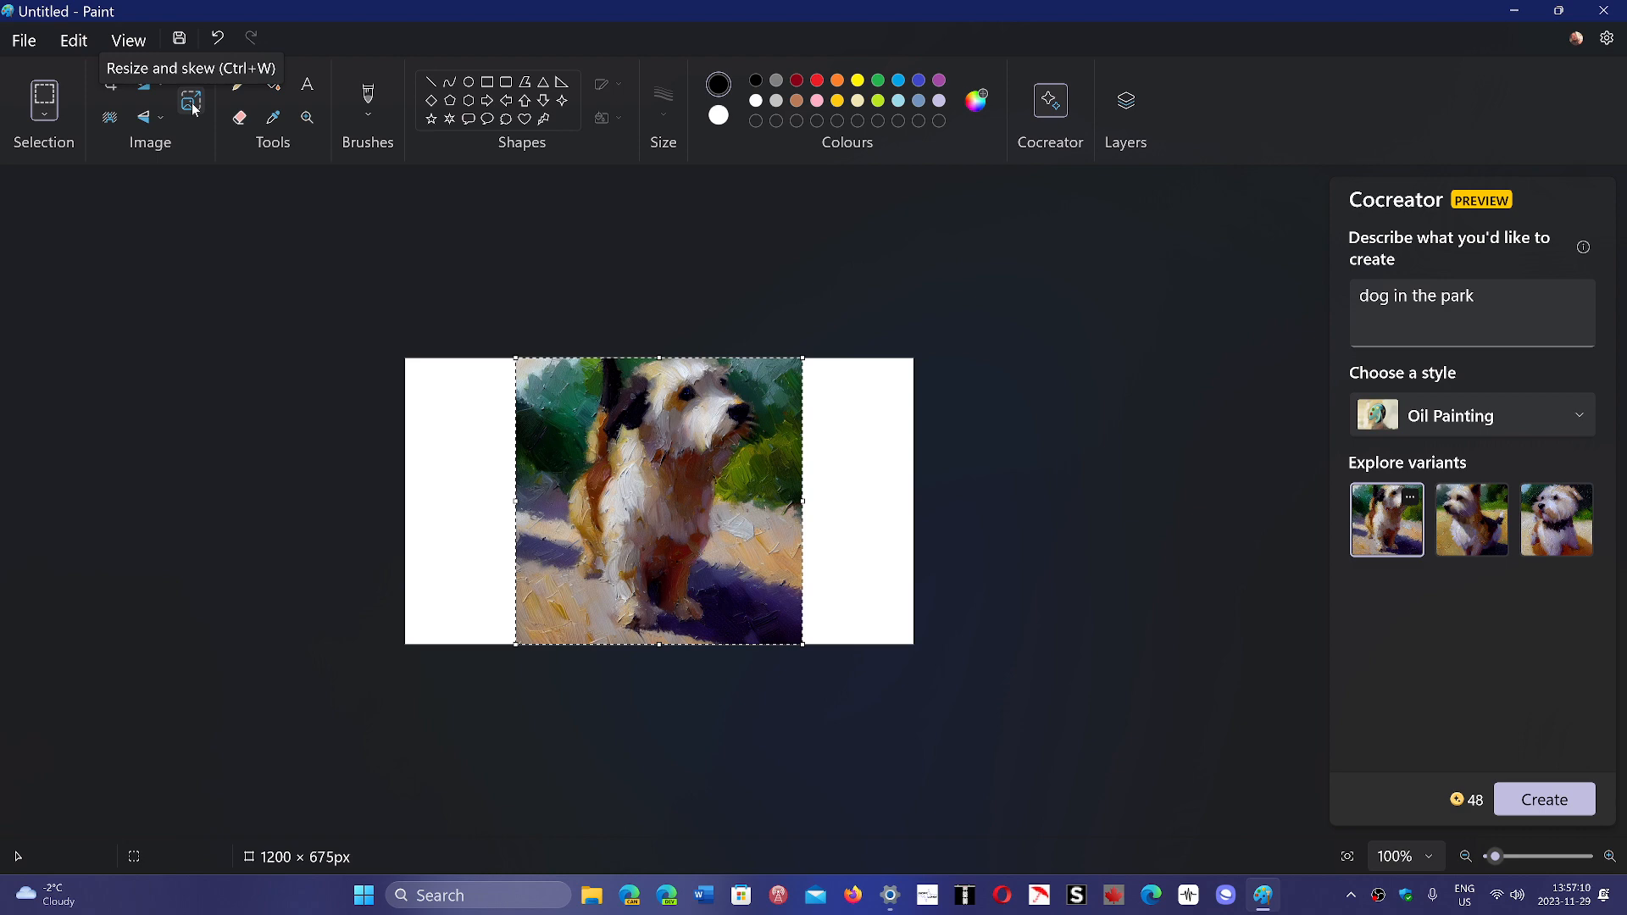
Start a new blank image and discard the unsaved dog picture.
{"action": "left_click", "coordinate": [32, 47]}
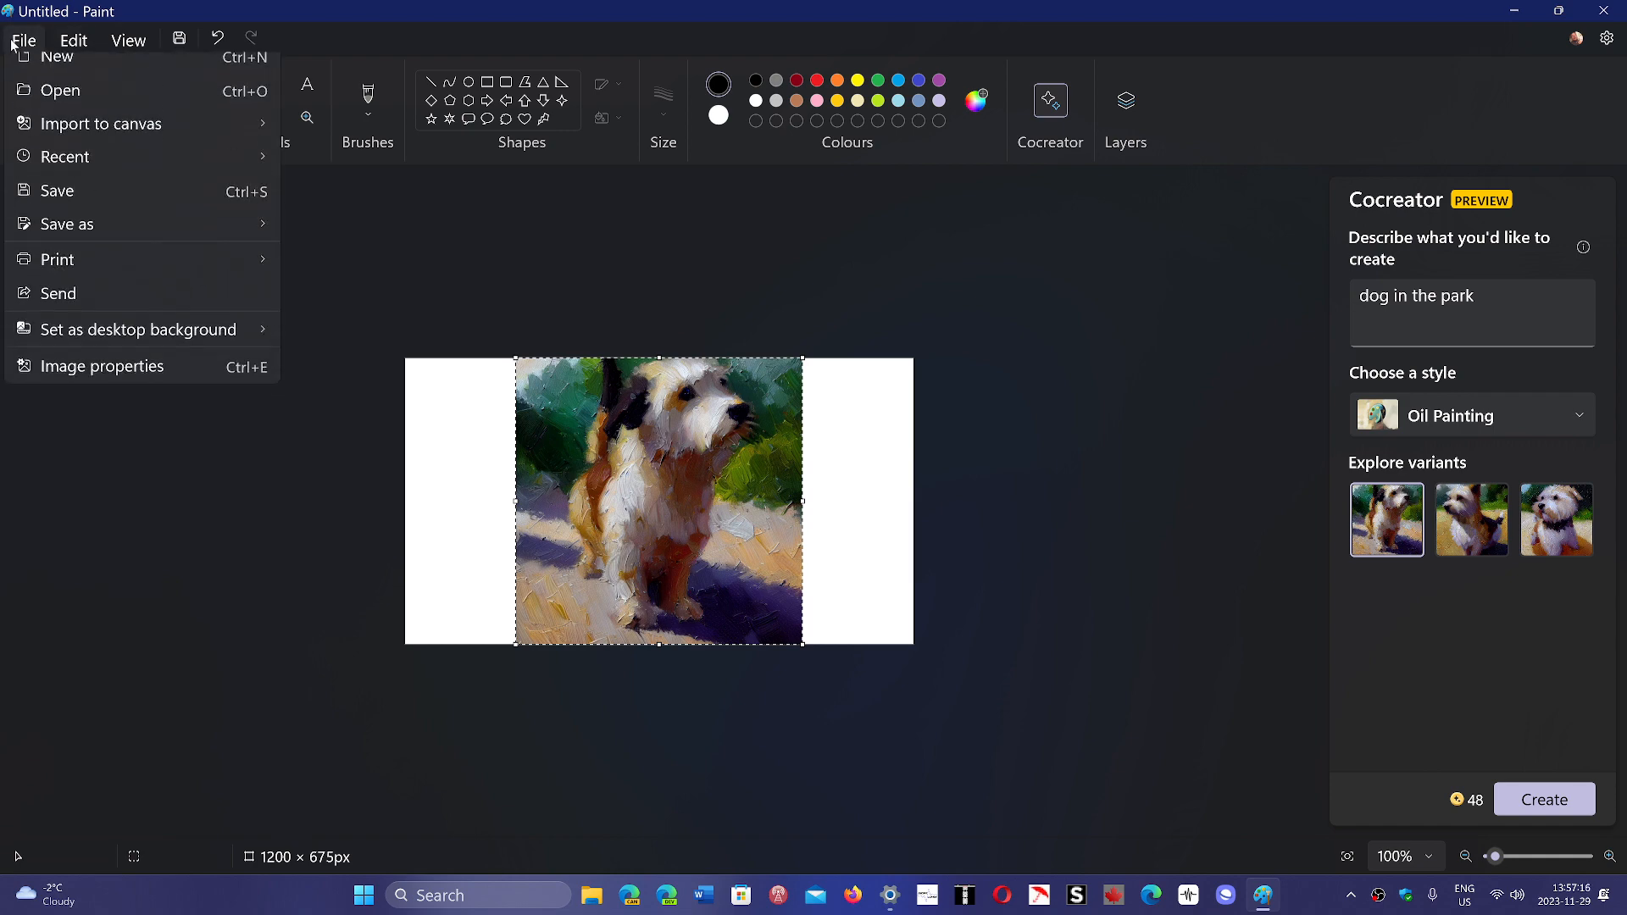
{"action": "left_click", "coordinate": [39, 75]}
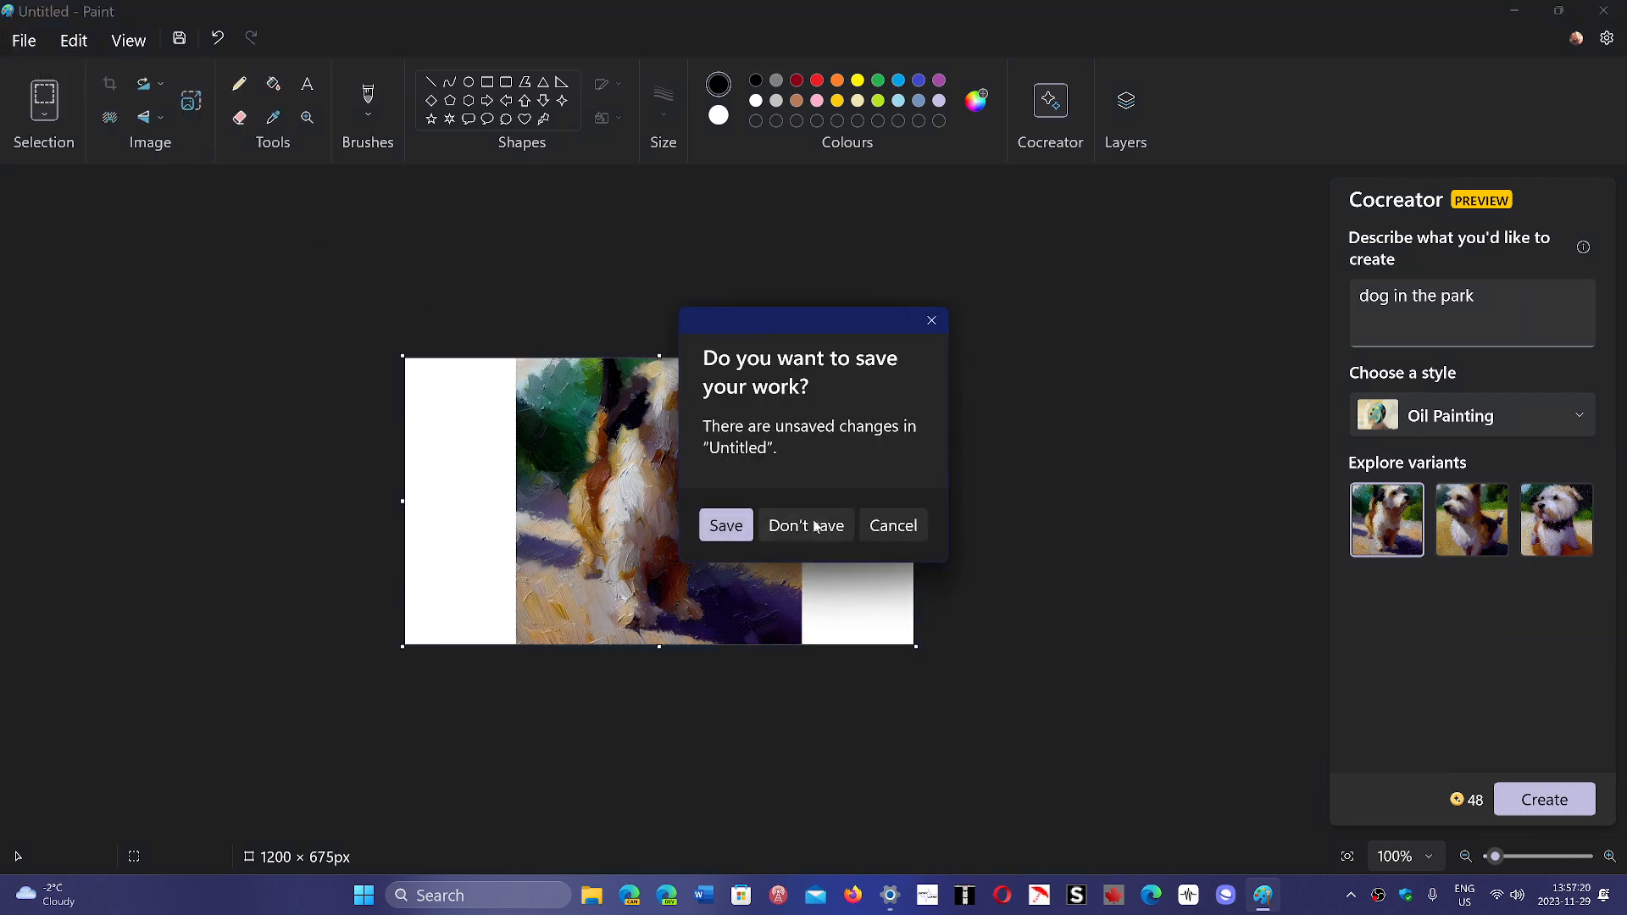
{"action": "left_click", "coordinate": [815, 527]}
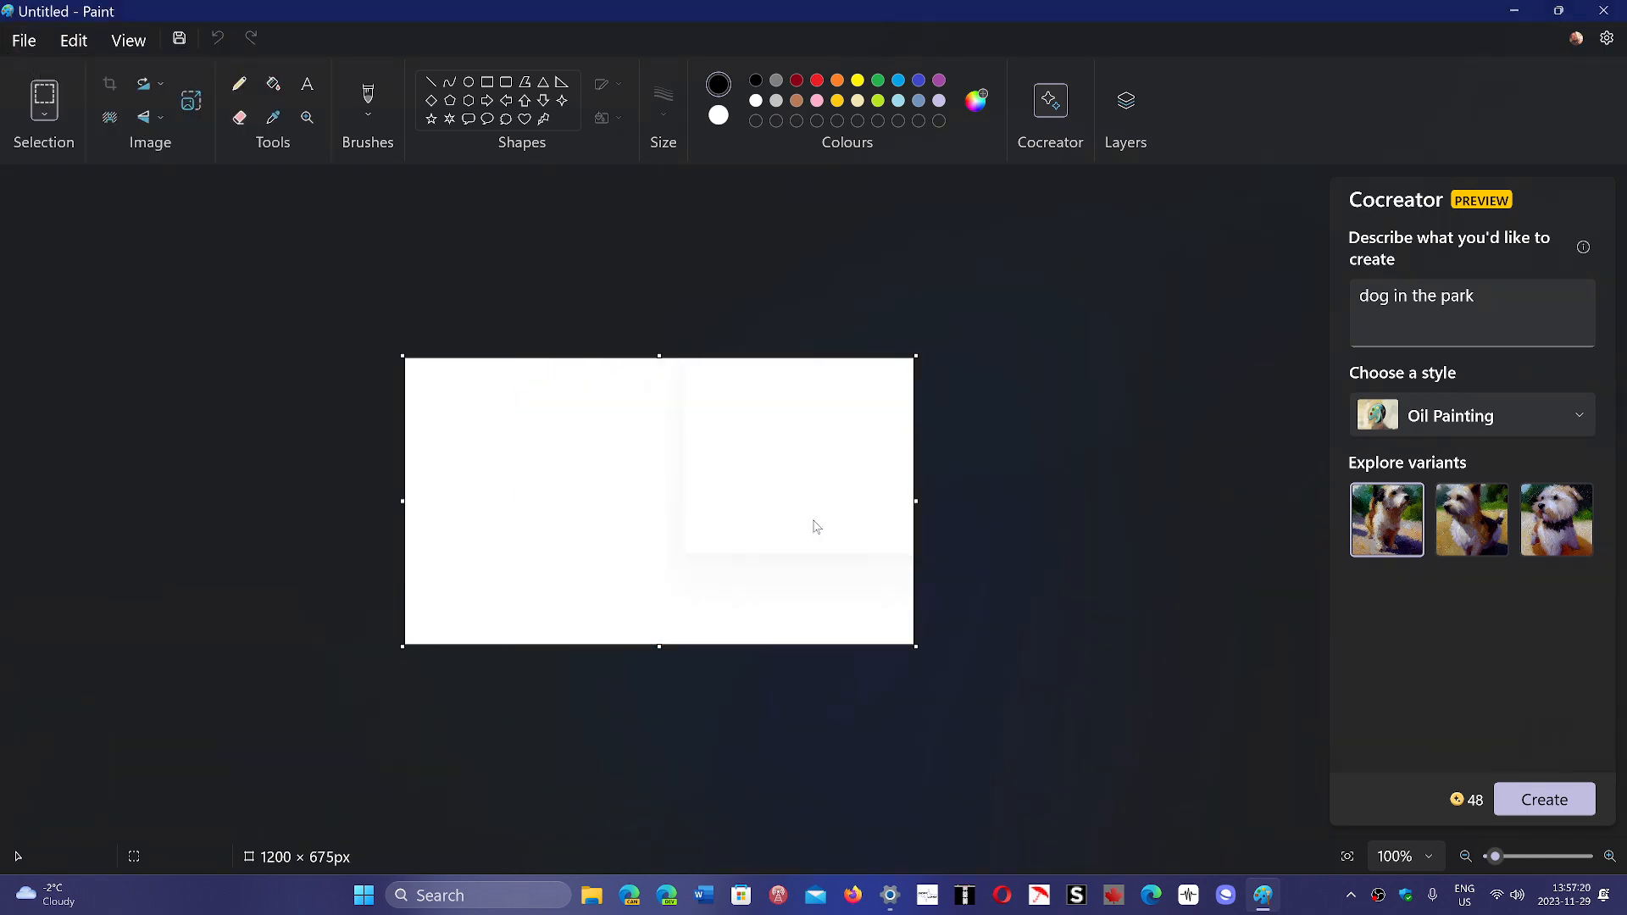
Resize the blank canvas in pixels to a vertical size of 1500, keeping the aspect ratio locked.
{"action": "left_click", "coordinate": [192, 103]}
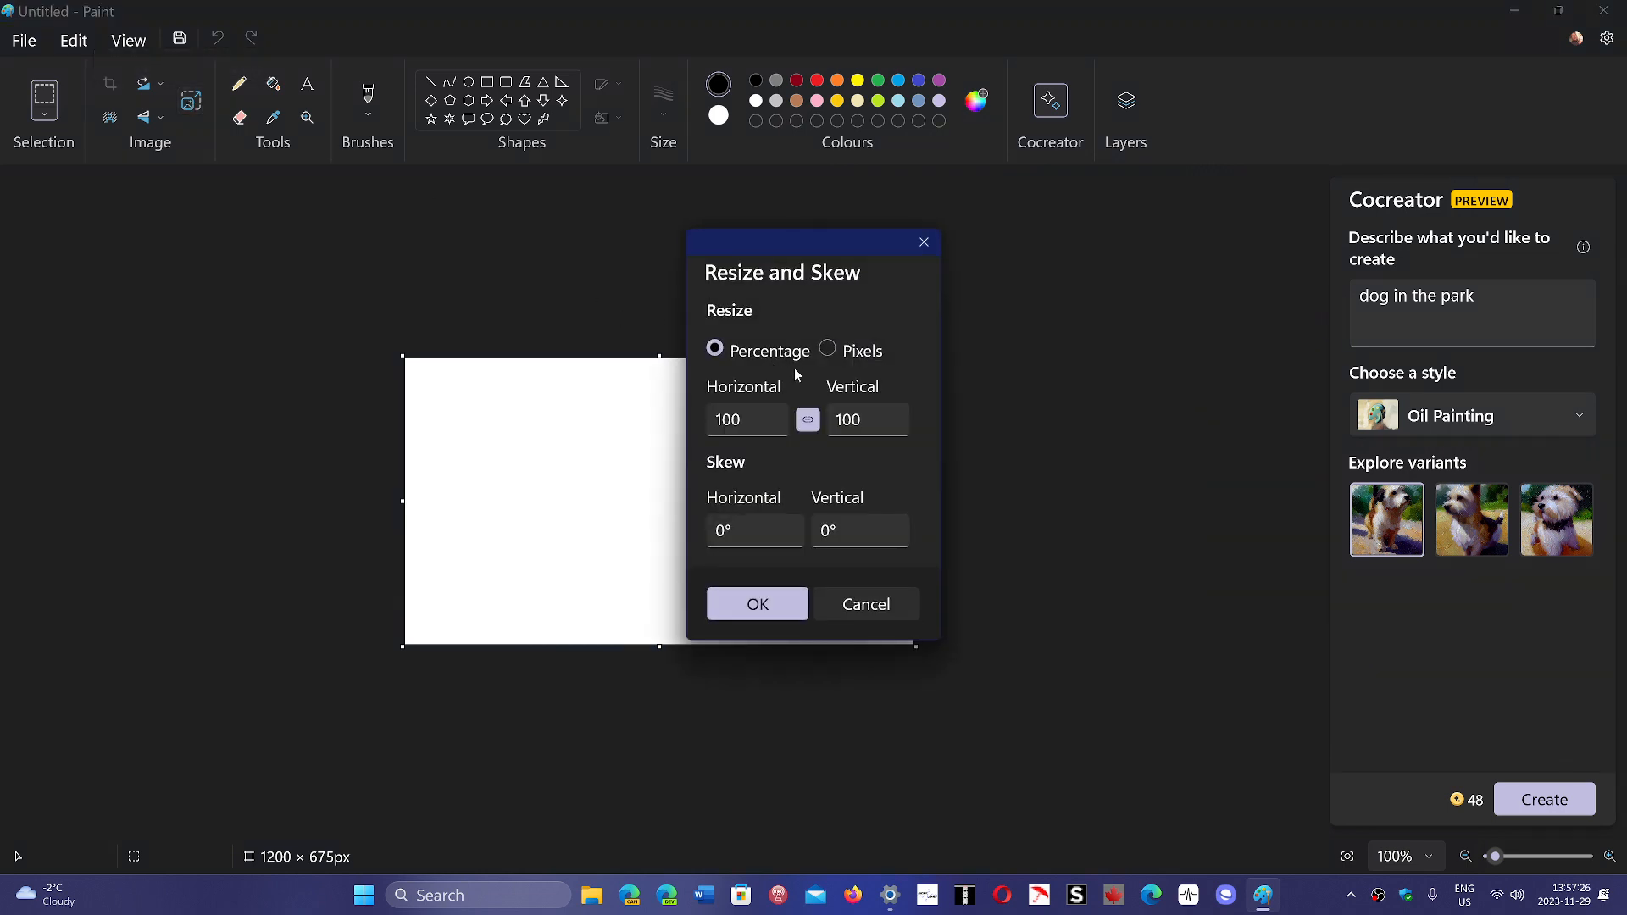
{"action": "left_click", "coordinate": [834, 349]}
{"action": "left_click", "coordinate": [716, 419]}
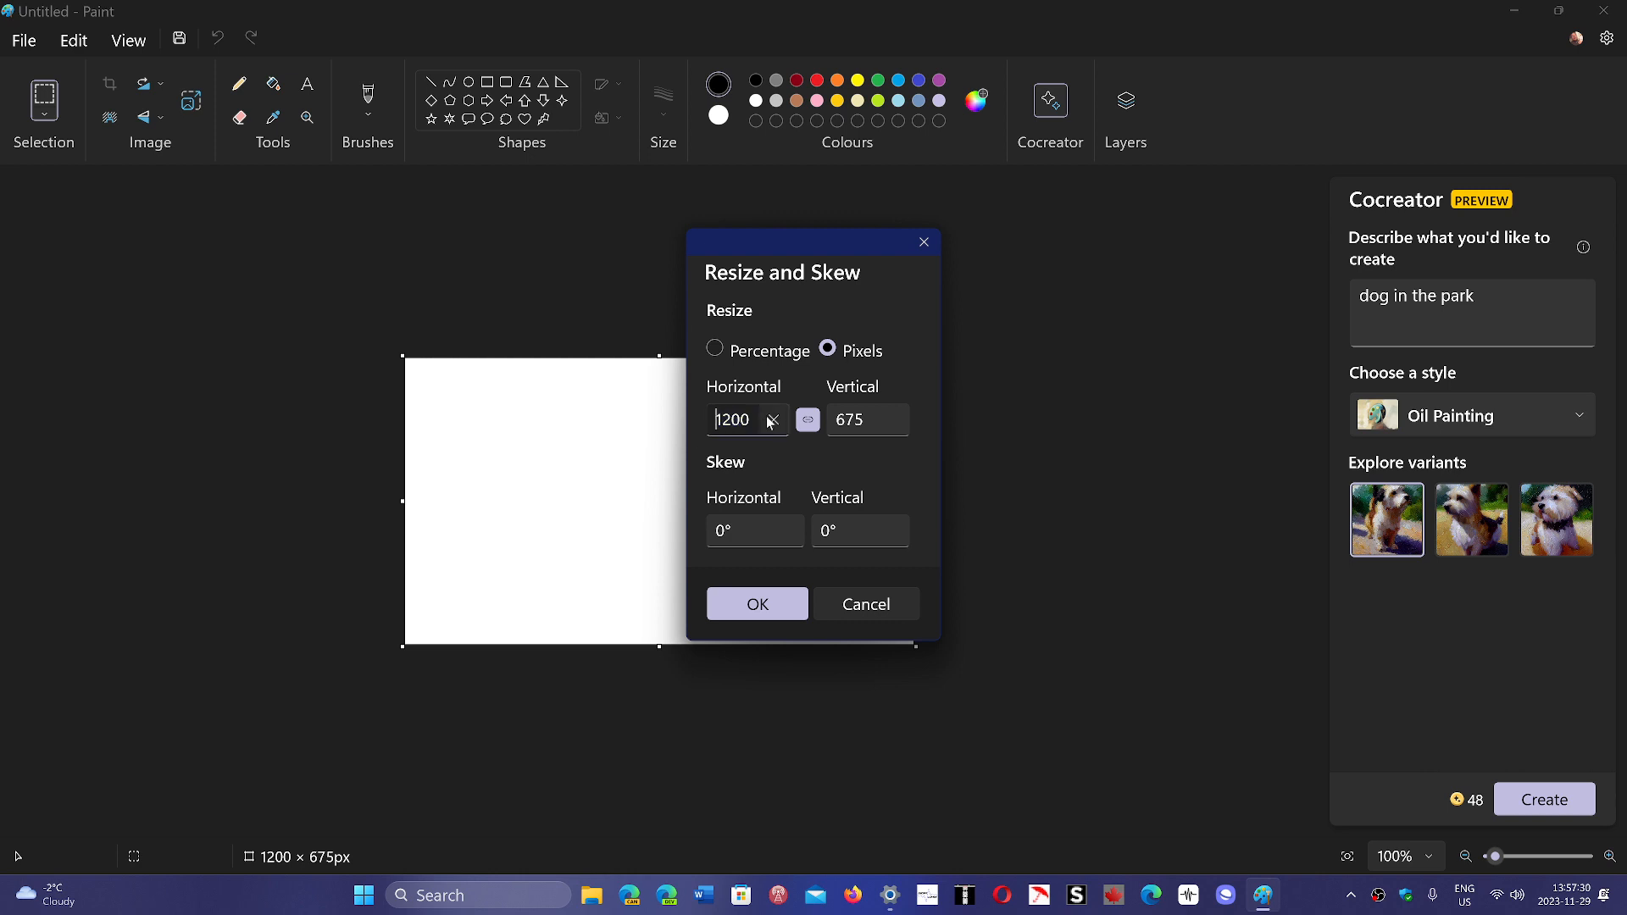
{"action": "left_click", "coordinate": [779, 419]}
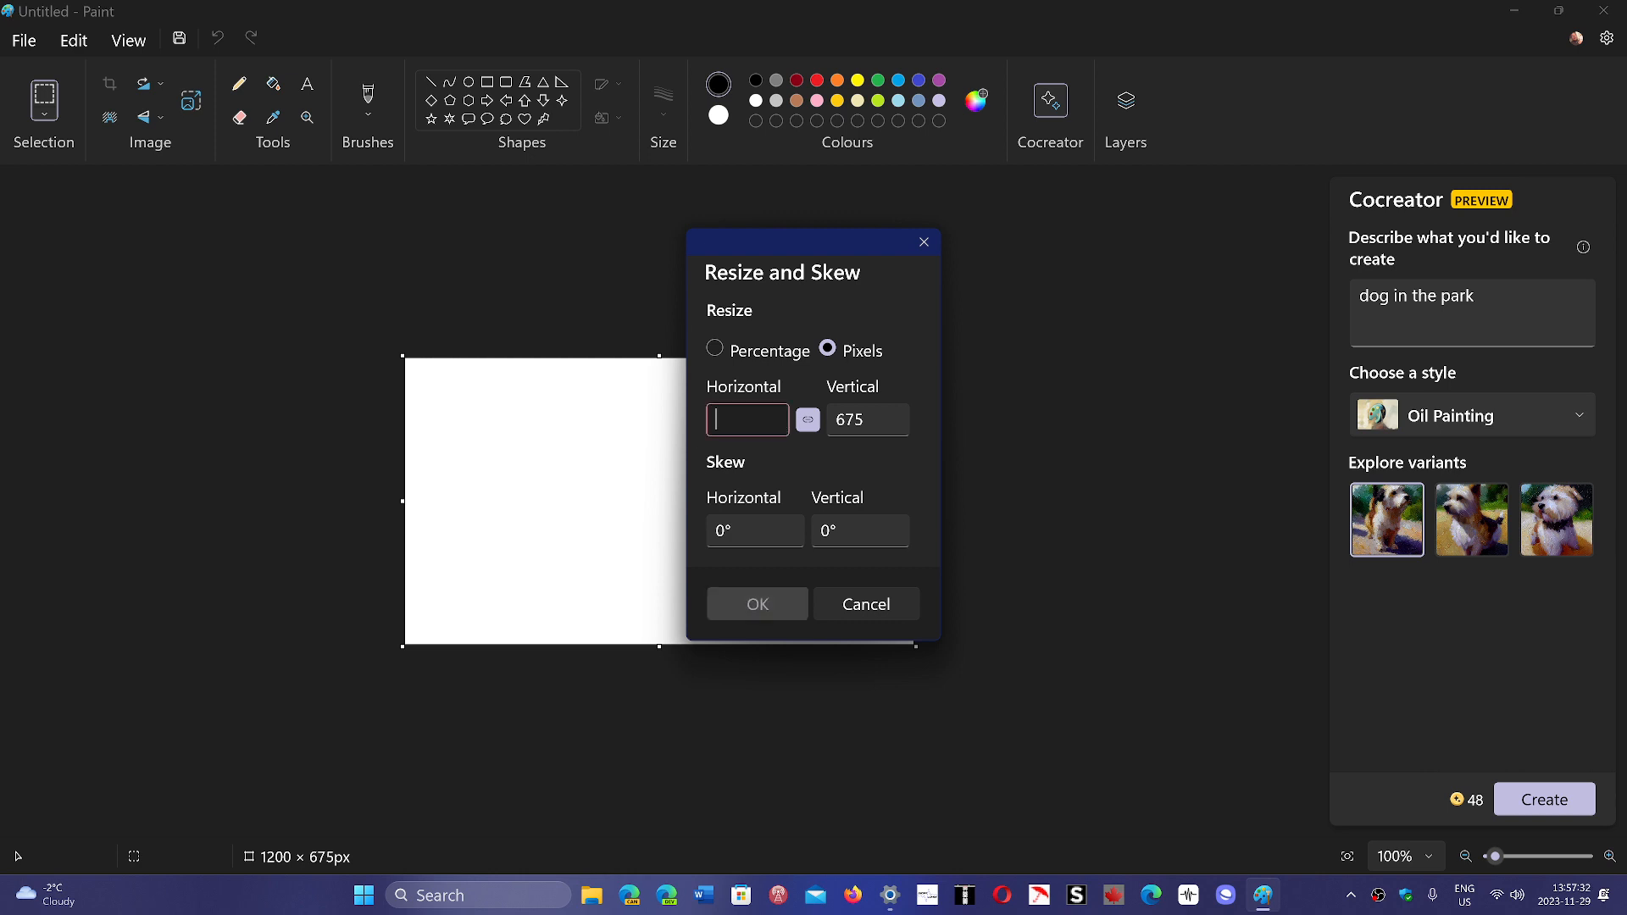
{"action": "type", "text": "2000"}
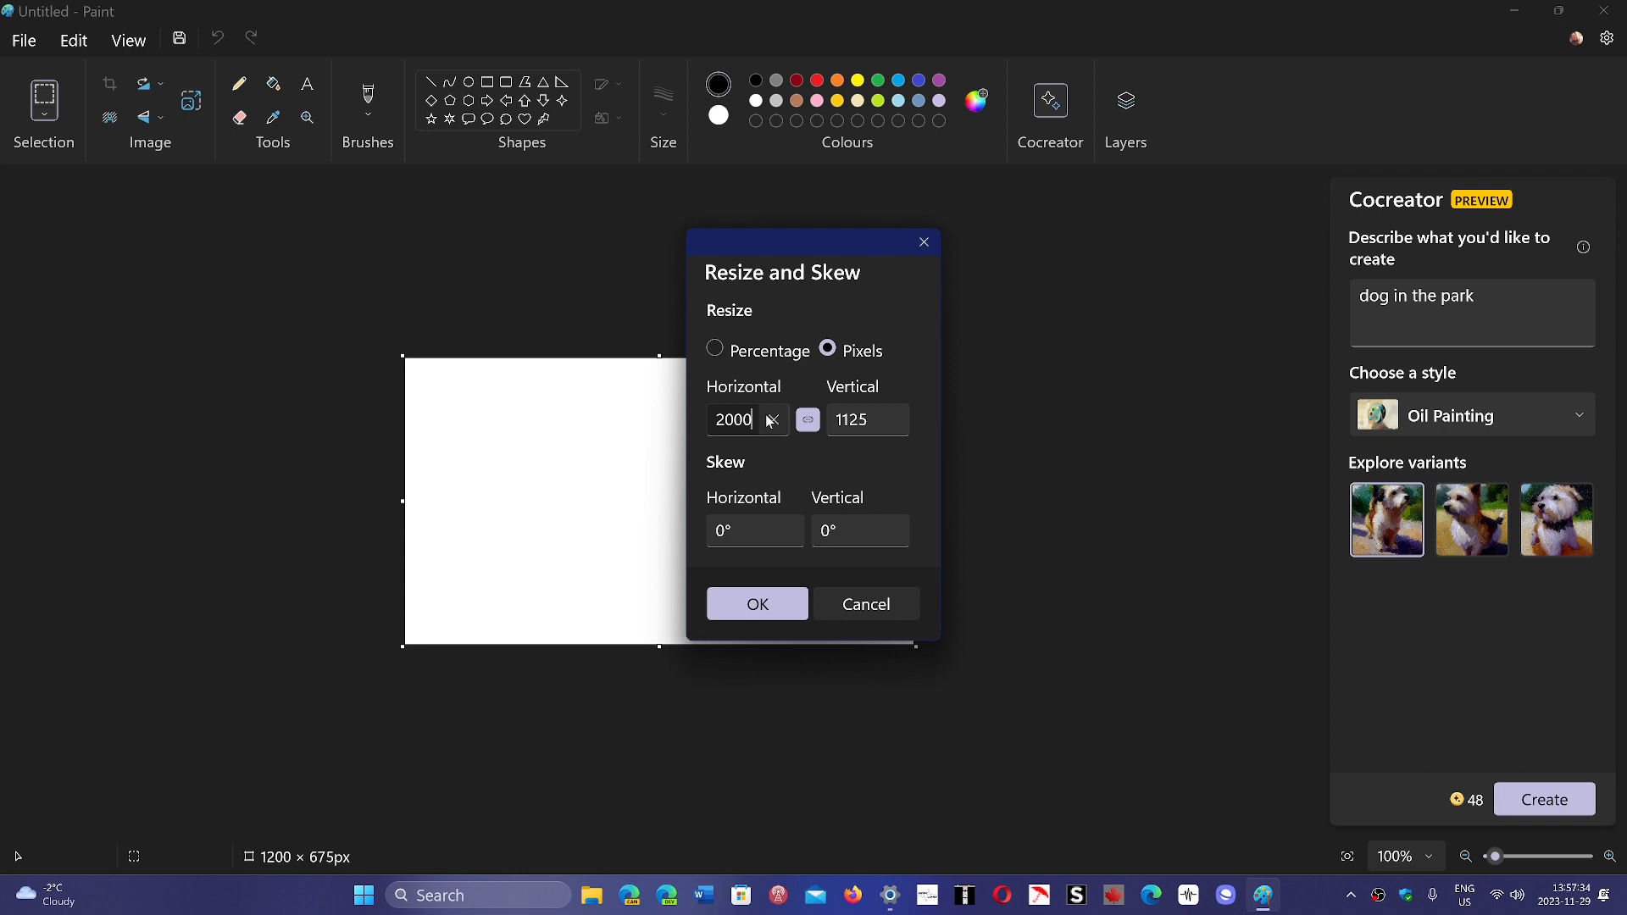
{"action": "left_click", "coordinate": [836, 419]}
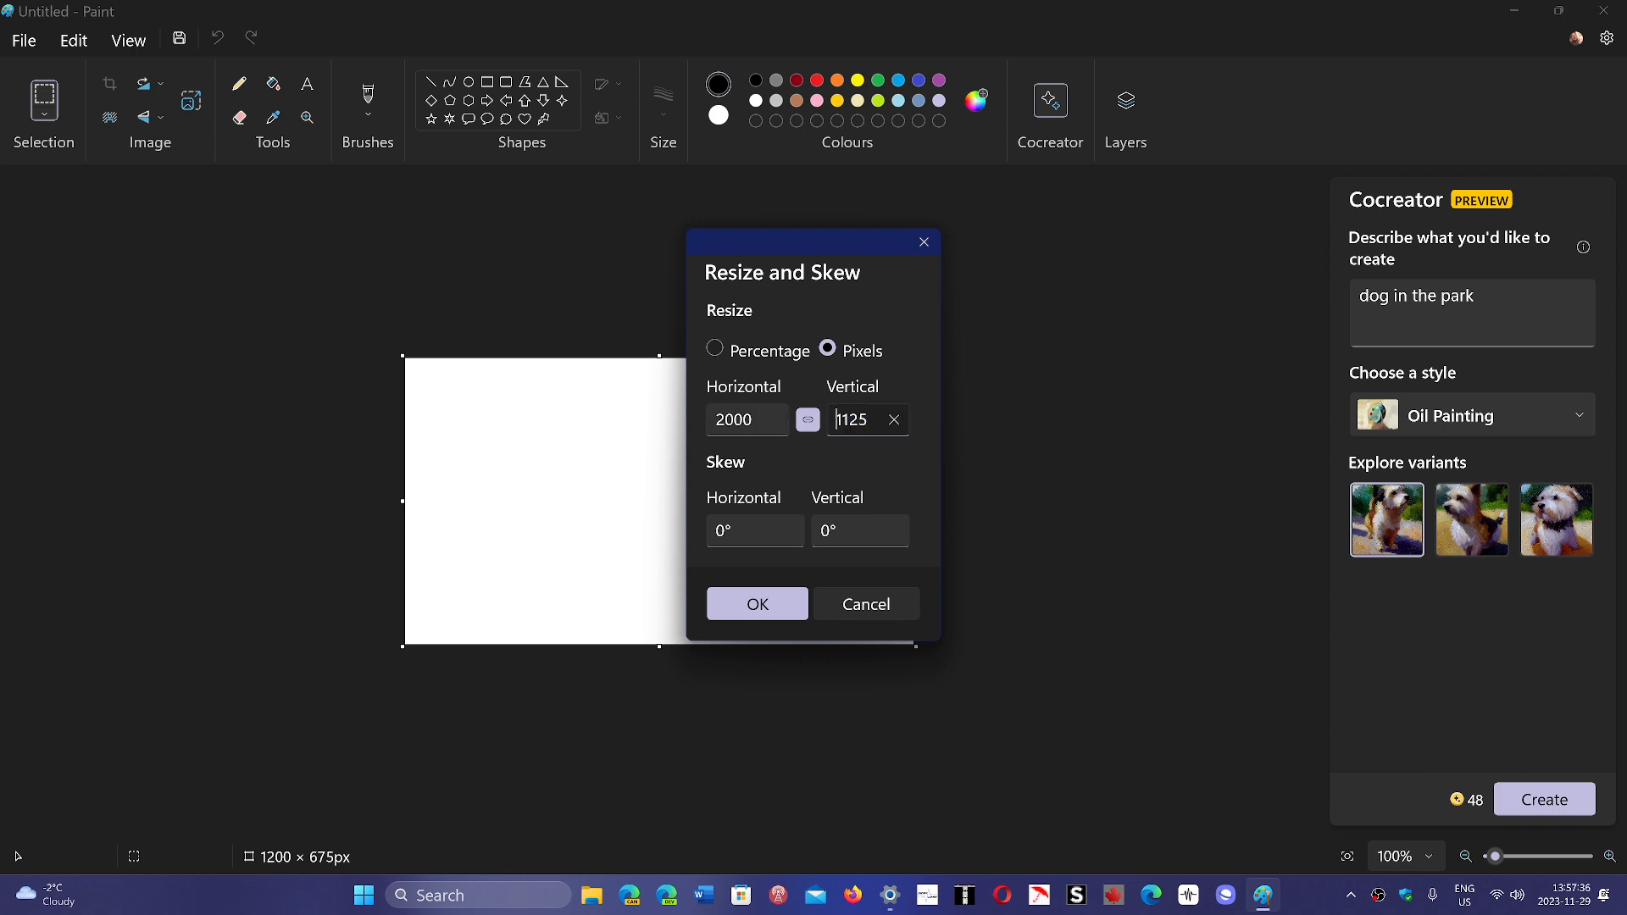
{"action": "left_click_drag", "start_coordinate": [869, 419], "coordinate": [834, 420]}
{"action": "type", "text": "1500"}
{"action": "left_click", "coordinate": [777, 610]}
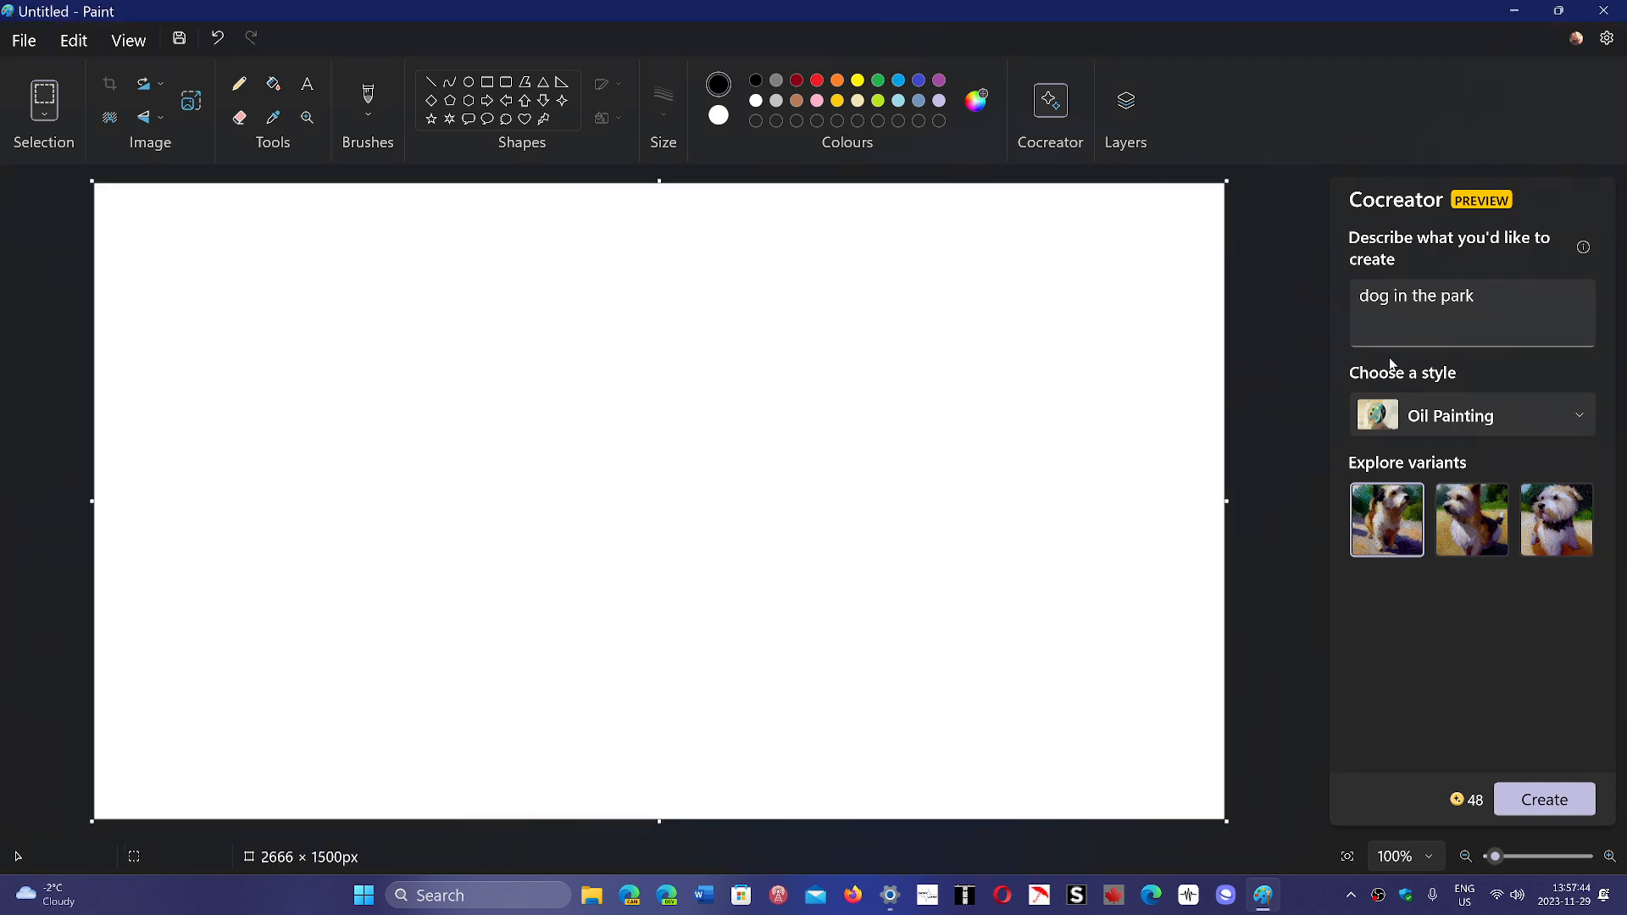
Replace the Cocreator description with "beach sunset".
{"action": "left_click", "coordinate": [1474, 295]}
{"action": "key", "text": "ctrl+a"}
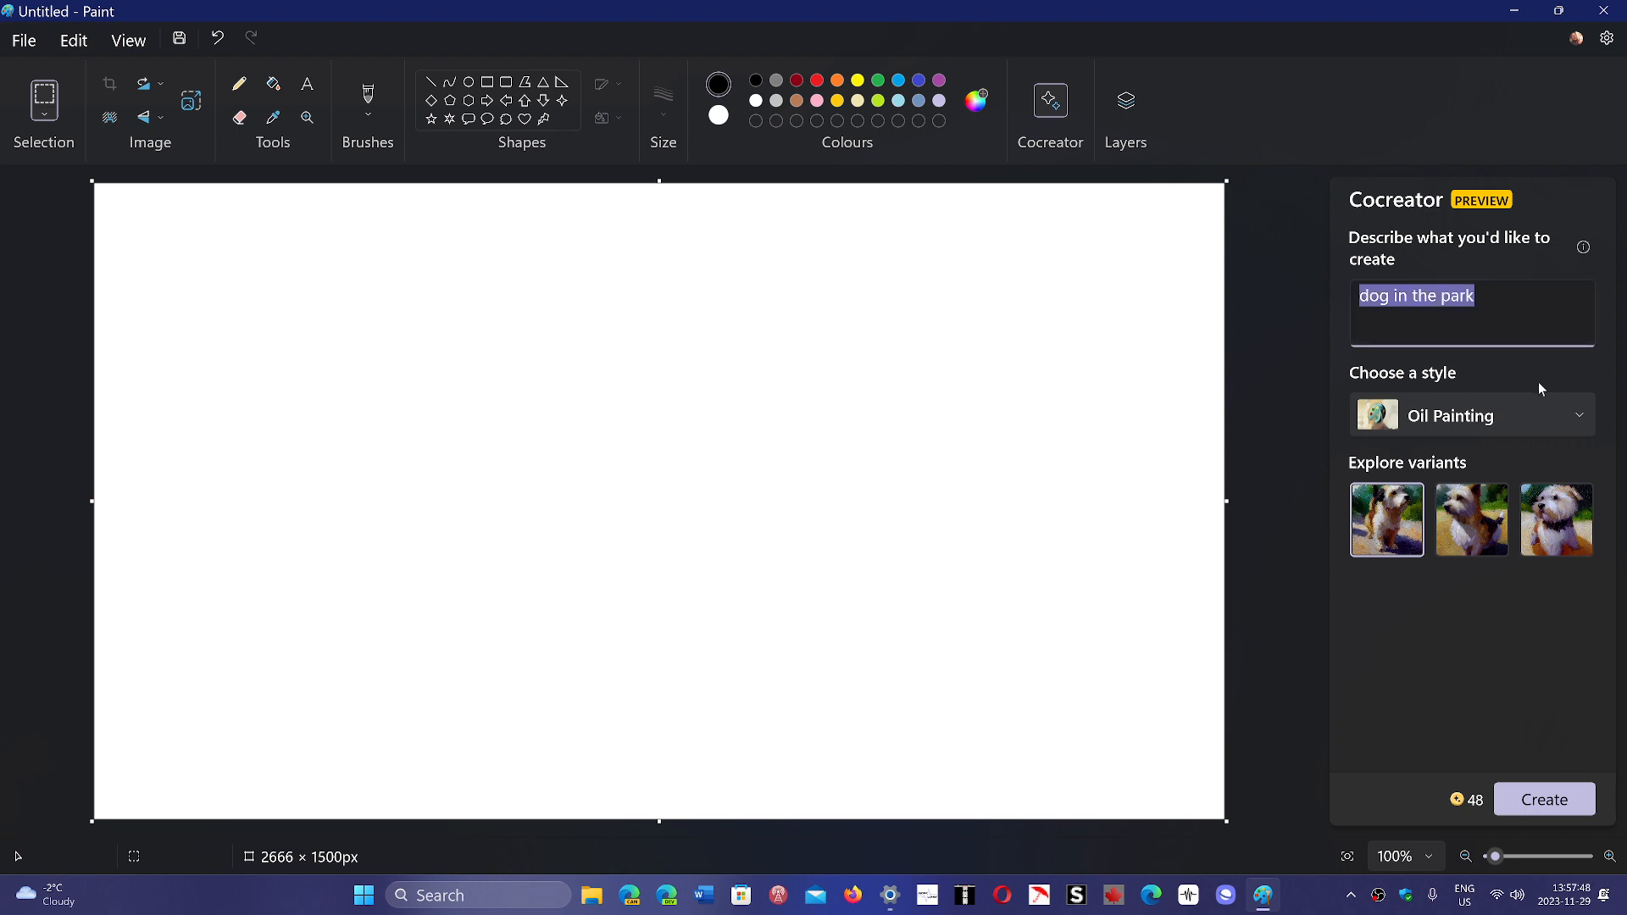
{"action": "type", "text": "sunset "}
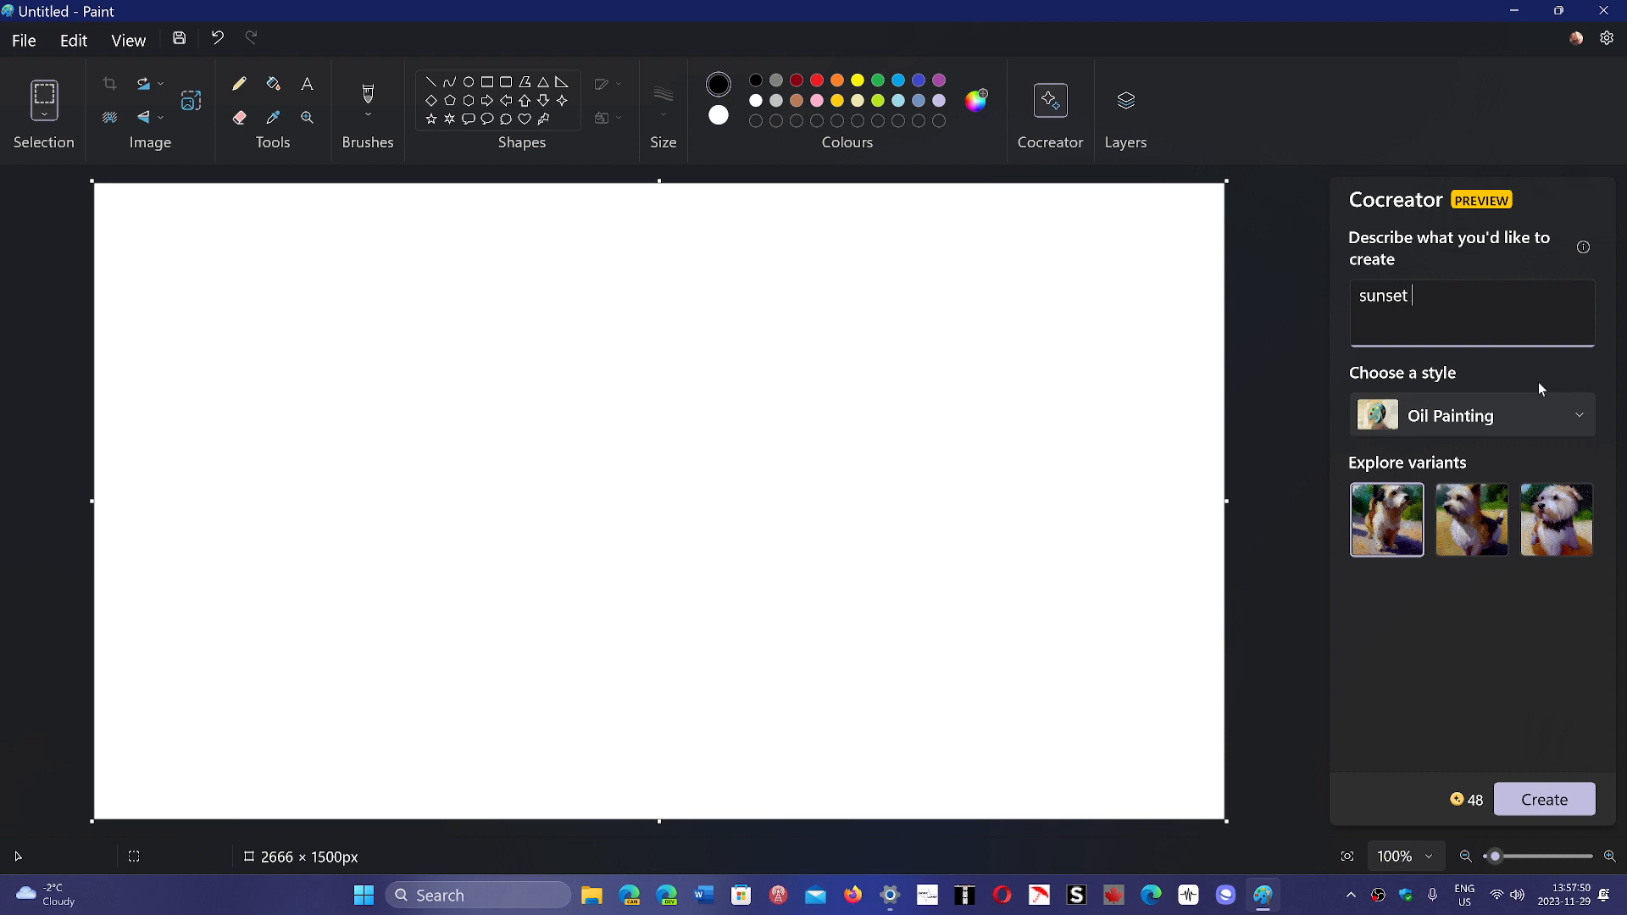
{"action": "type", "text": "at beach"}
{"action": "key", "text": "ctrl+a"}
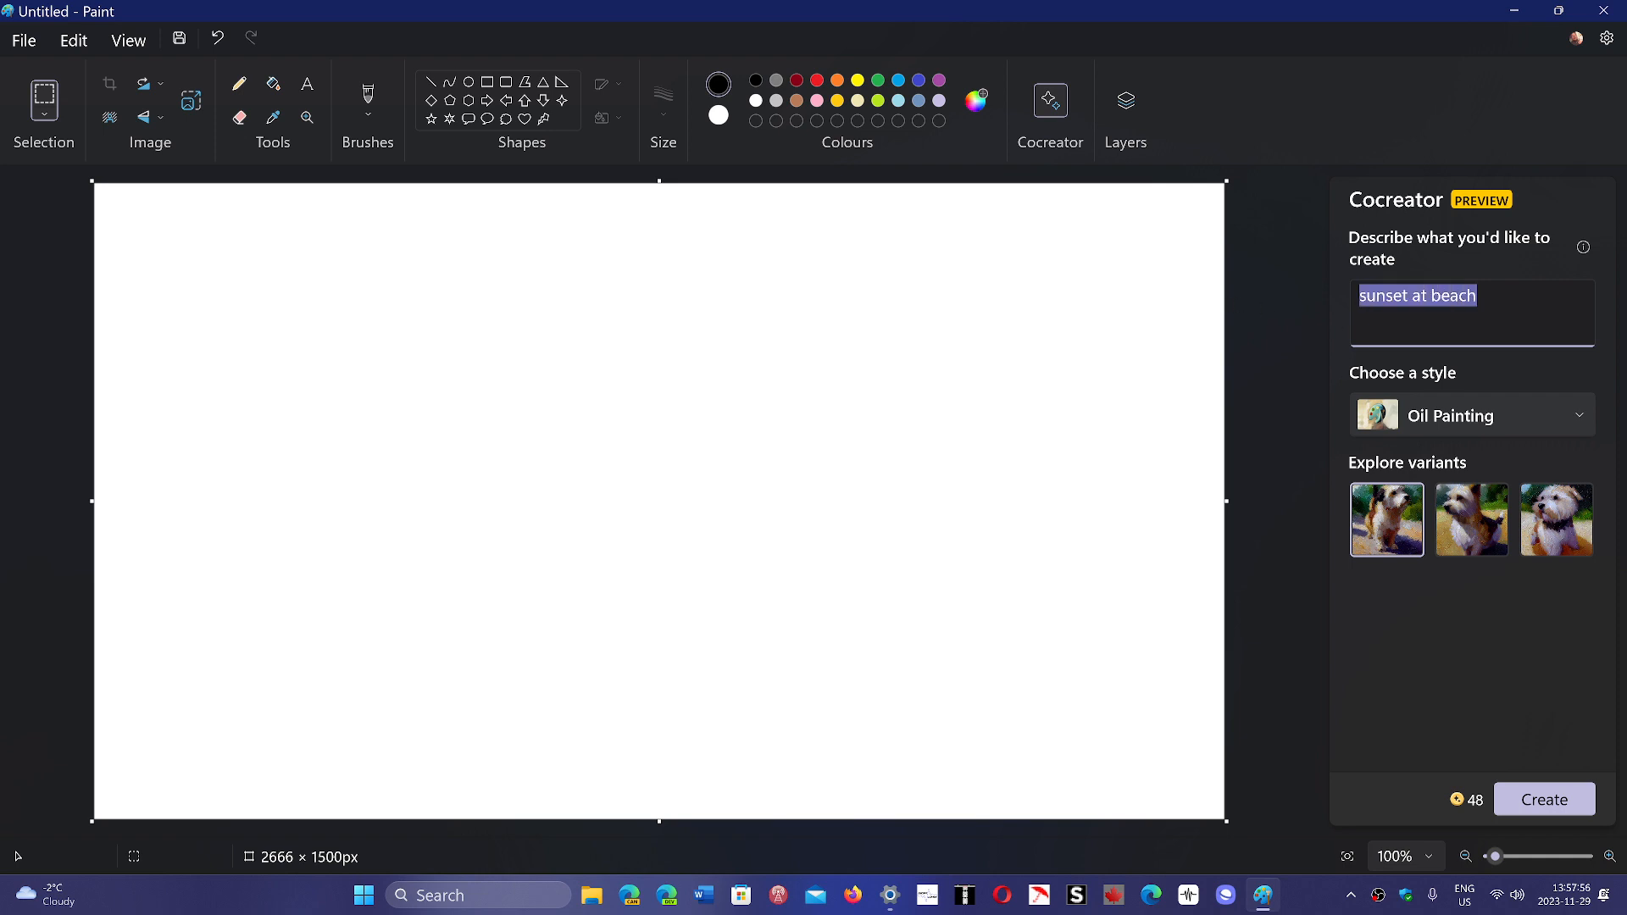
{"action": "type", "text": "beach sunset"}
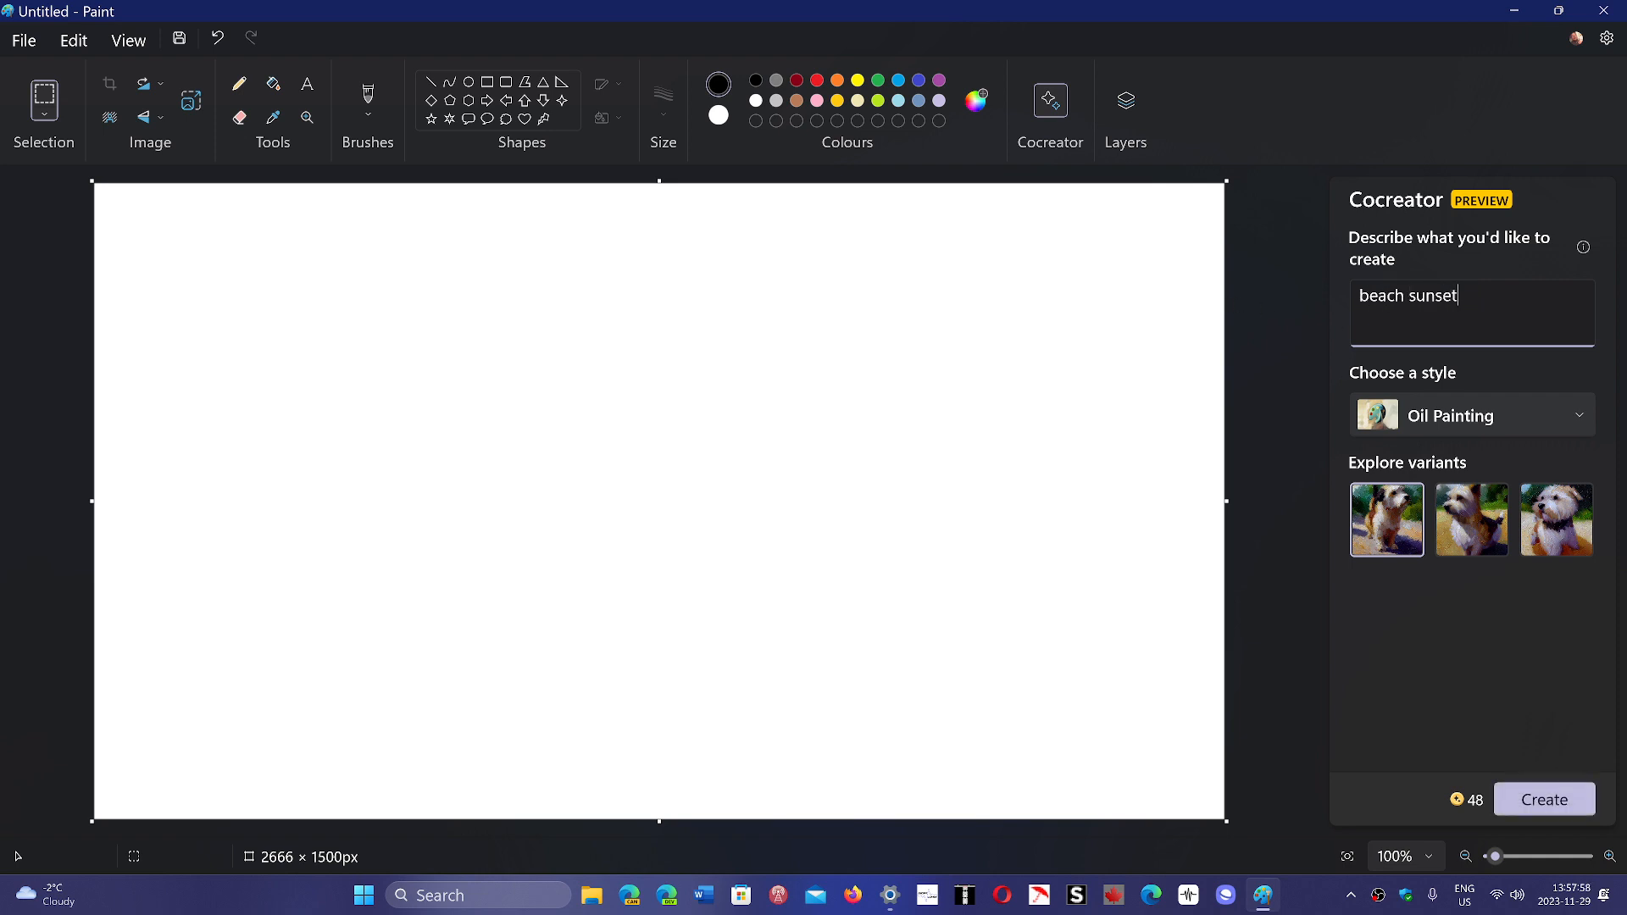
Generate the images in the Photorealistic style and place the first sunset variant on the canvas.
{"action": "left_click", "coordinate": [1491, 419]}
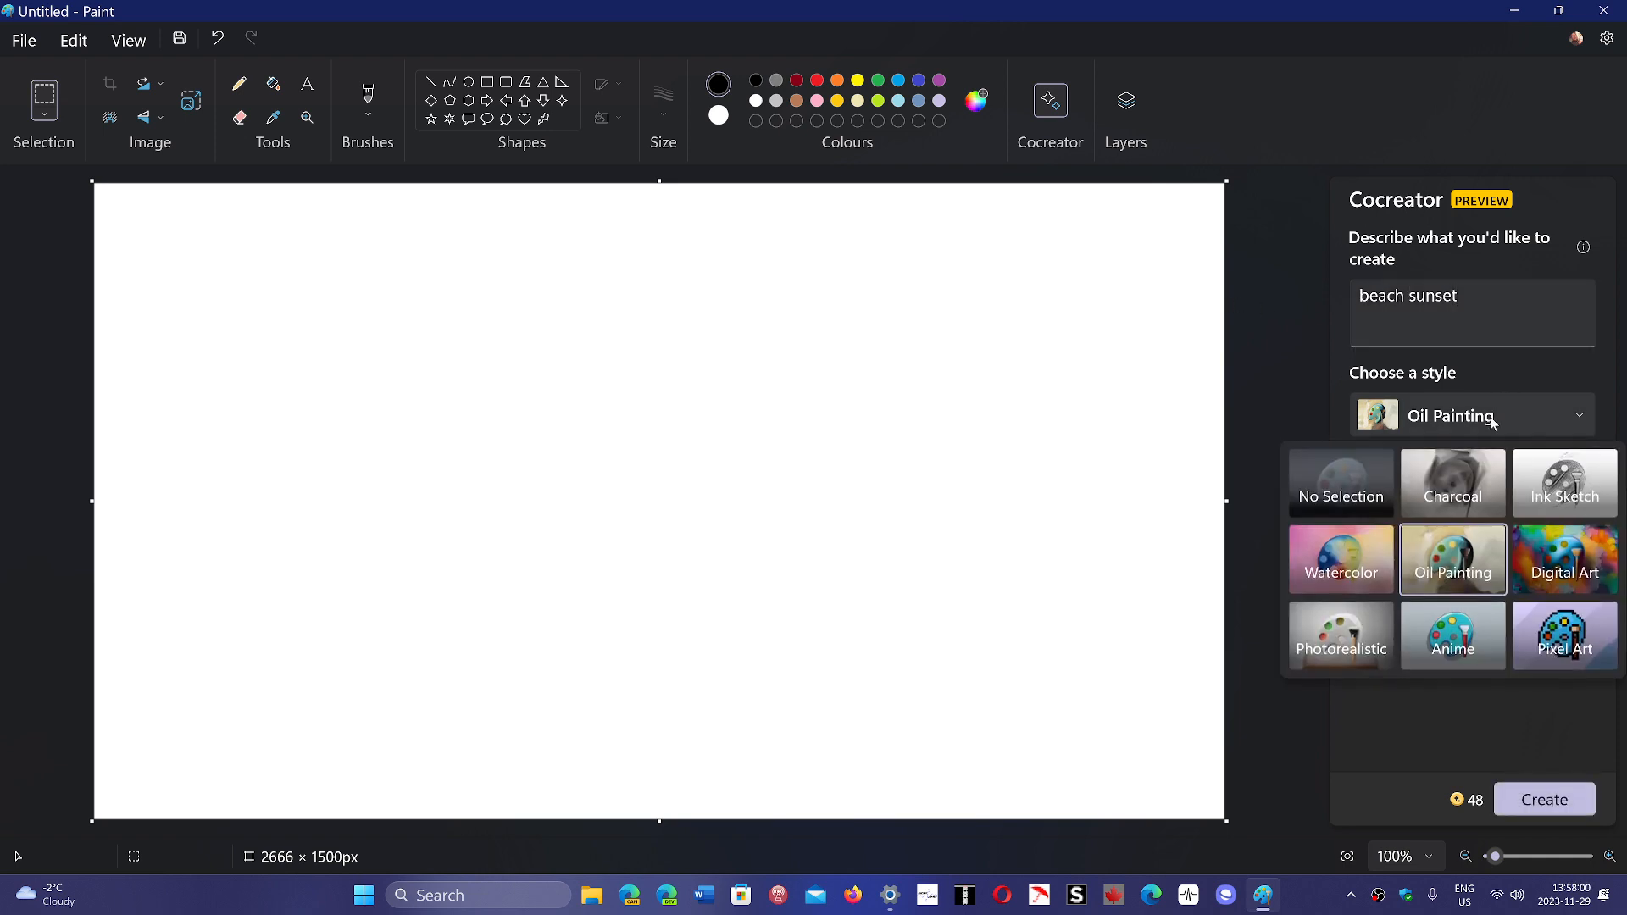
{"action": "left_click", "coordinate": [1340, 635]}
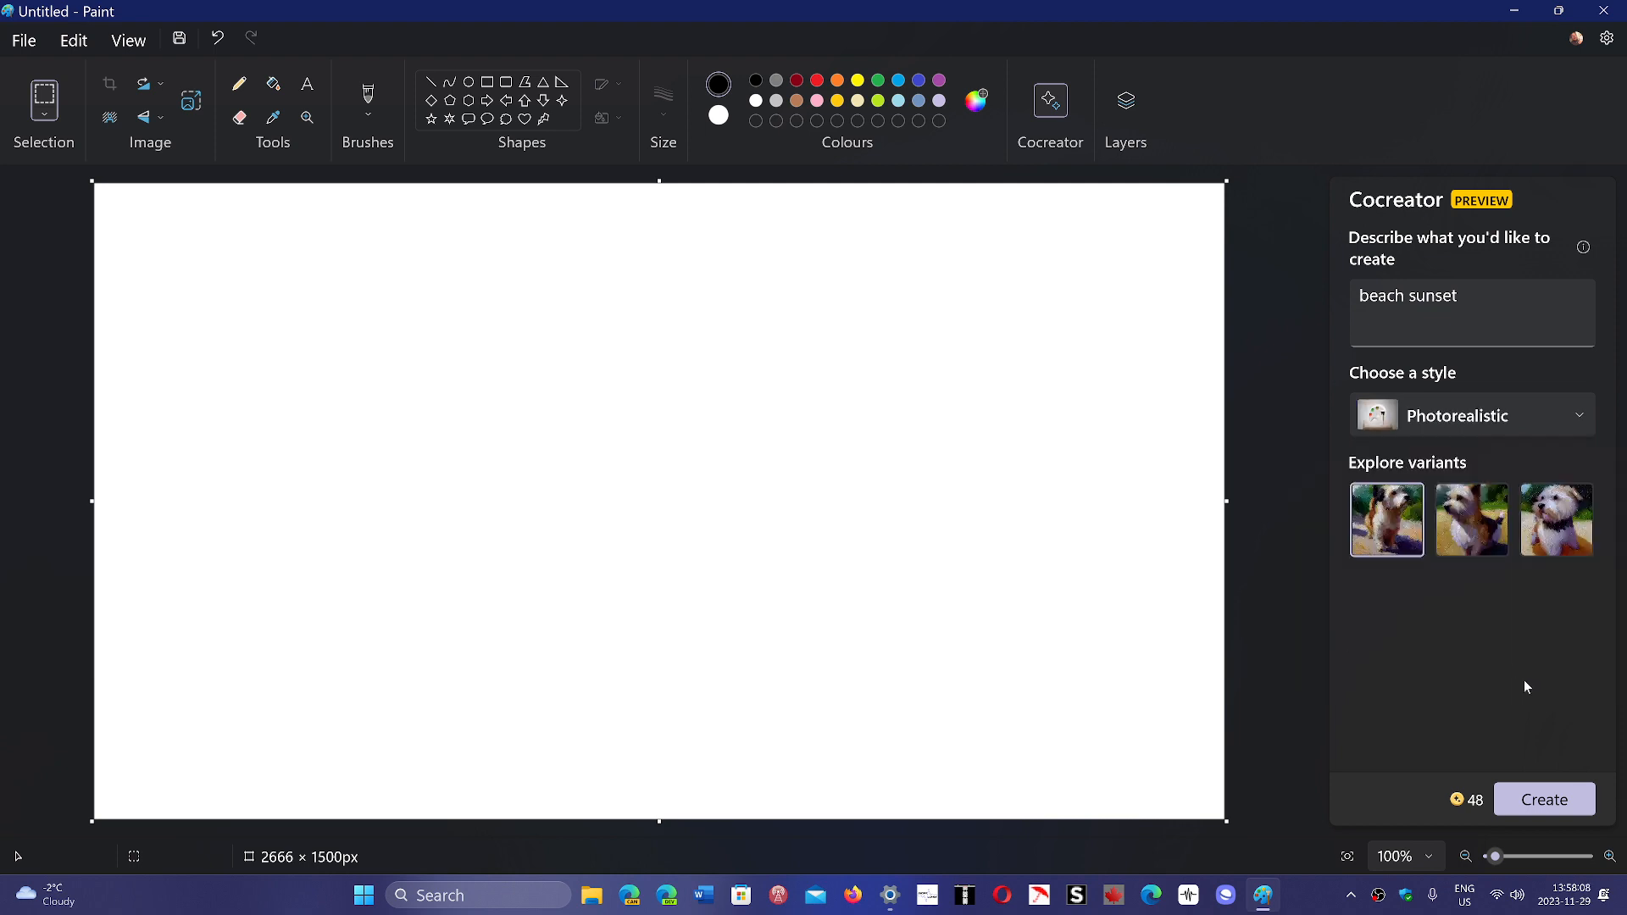
{"action": "left_click", "coordinate": [1540, 789]}
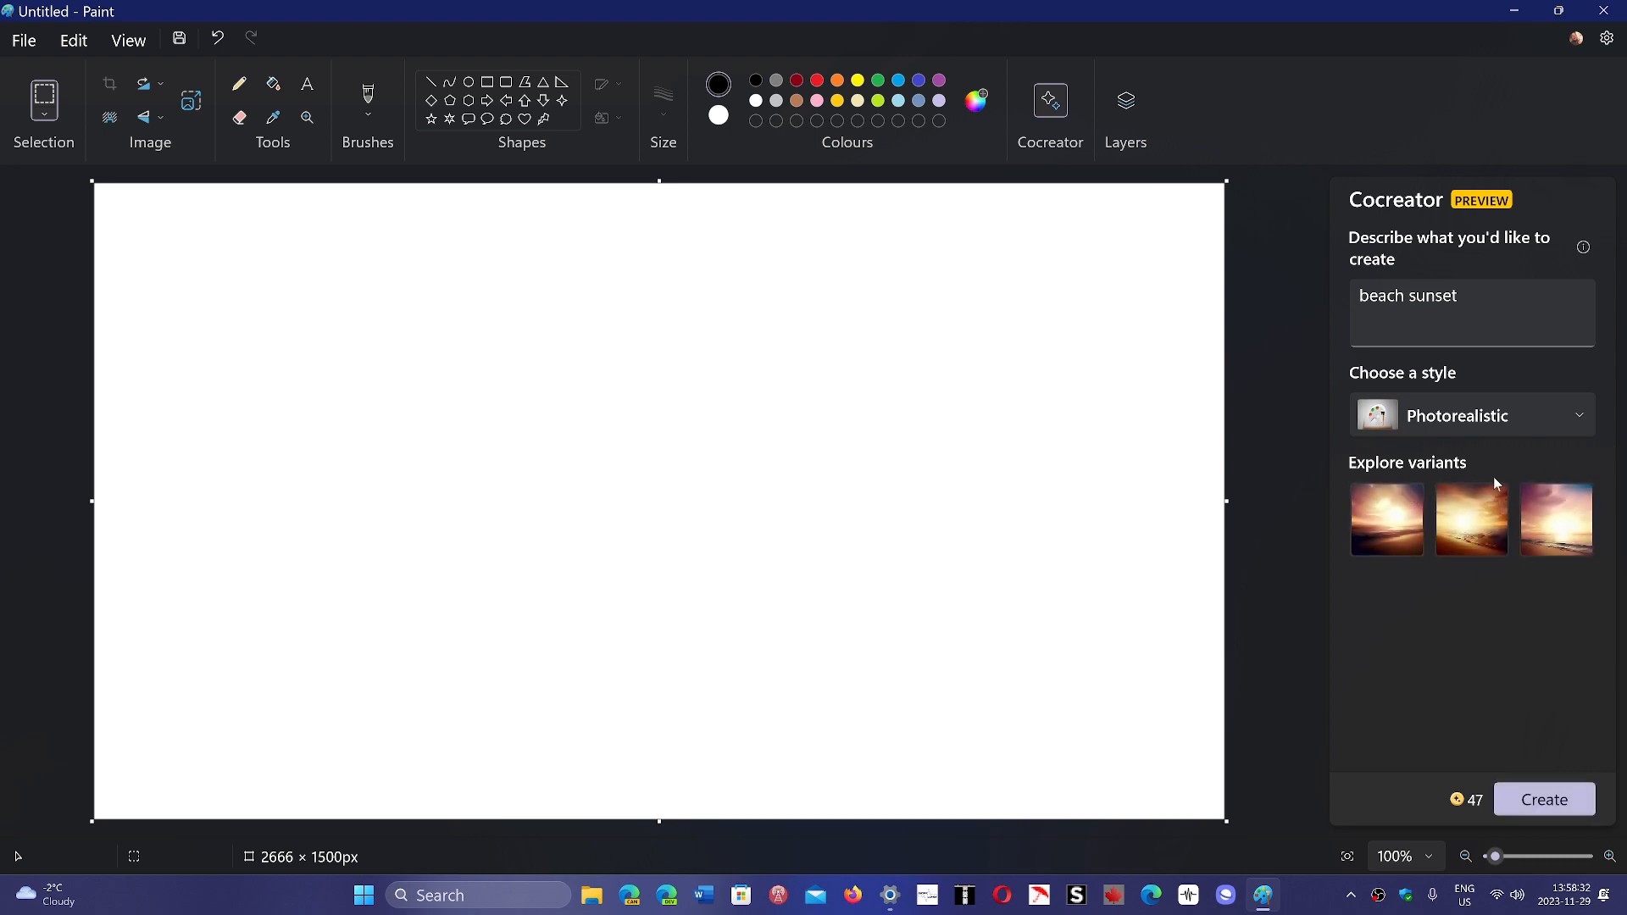
{"action": "left_click", "coordinate": [1397, 519]}
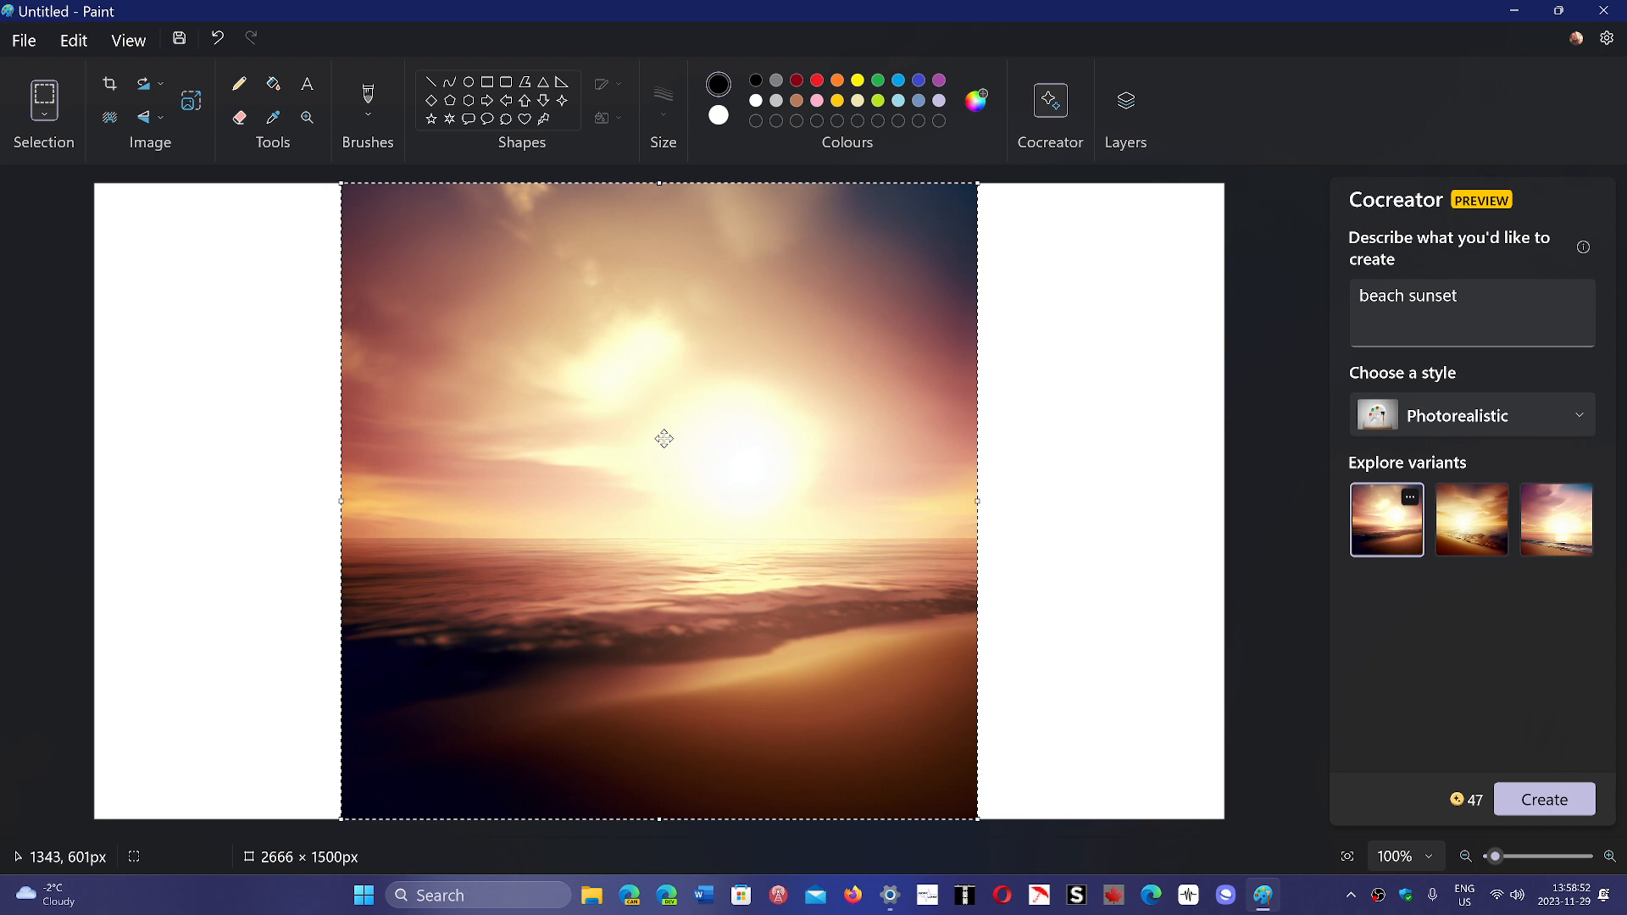
Show the image's layers, and close Paint without saving the sunset picture.
{"action": "left_click", "coordinate": [1126, 103]}
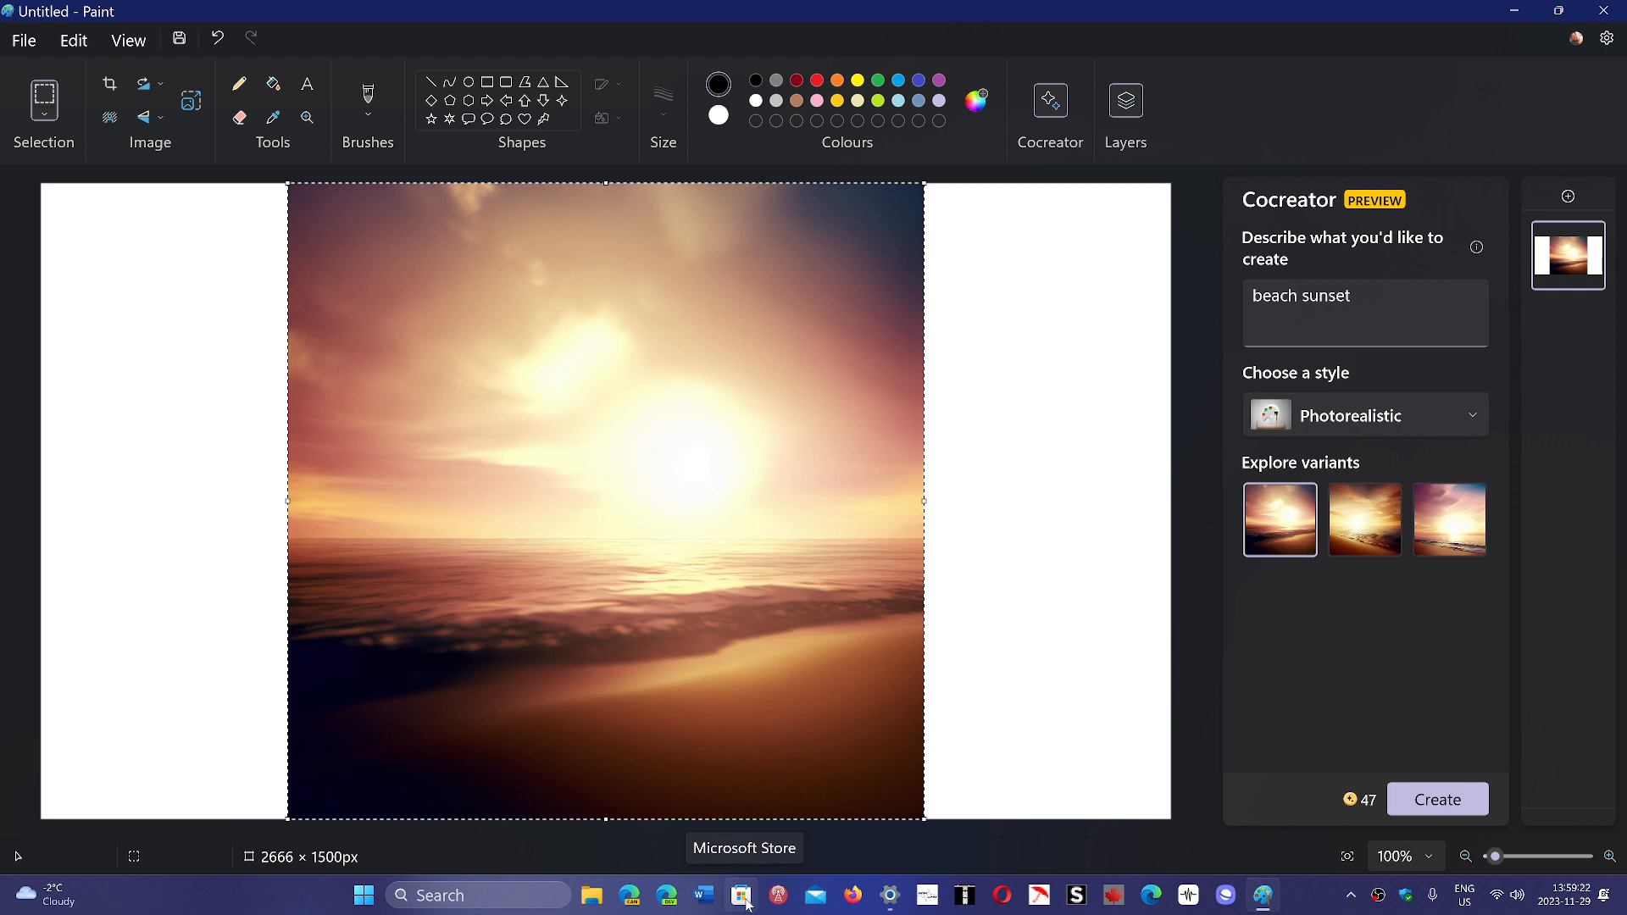
{"action": "left_click", "coordinate": [1610, 17]}
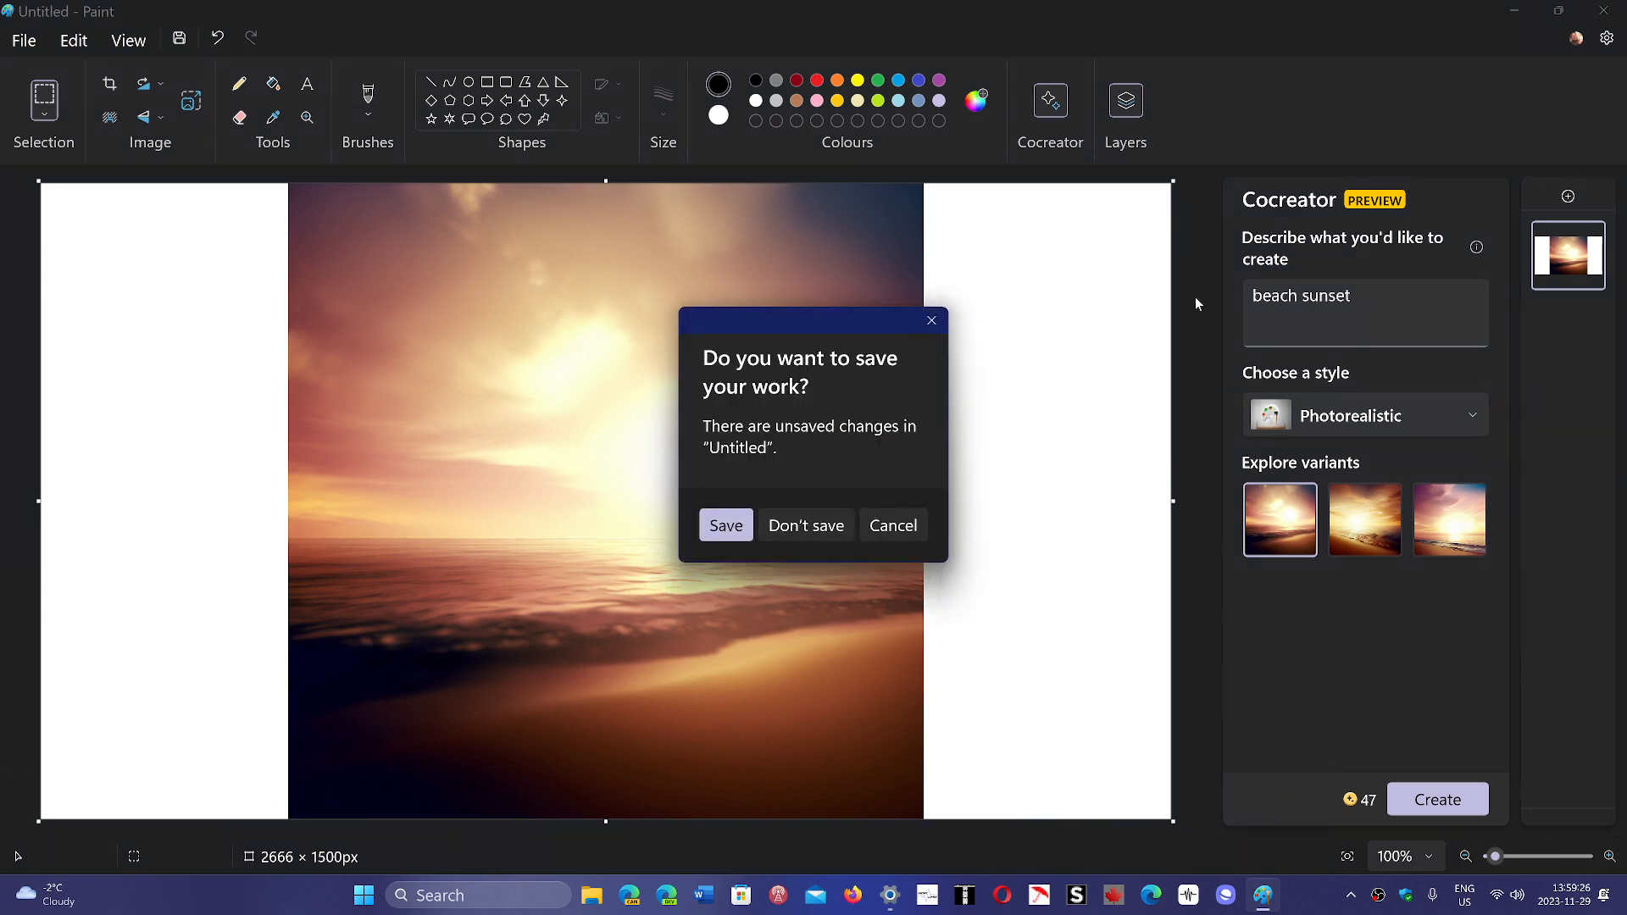
{"action": "left_click", "coordinate": [815, 530]}
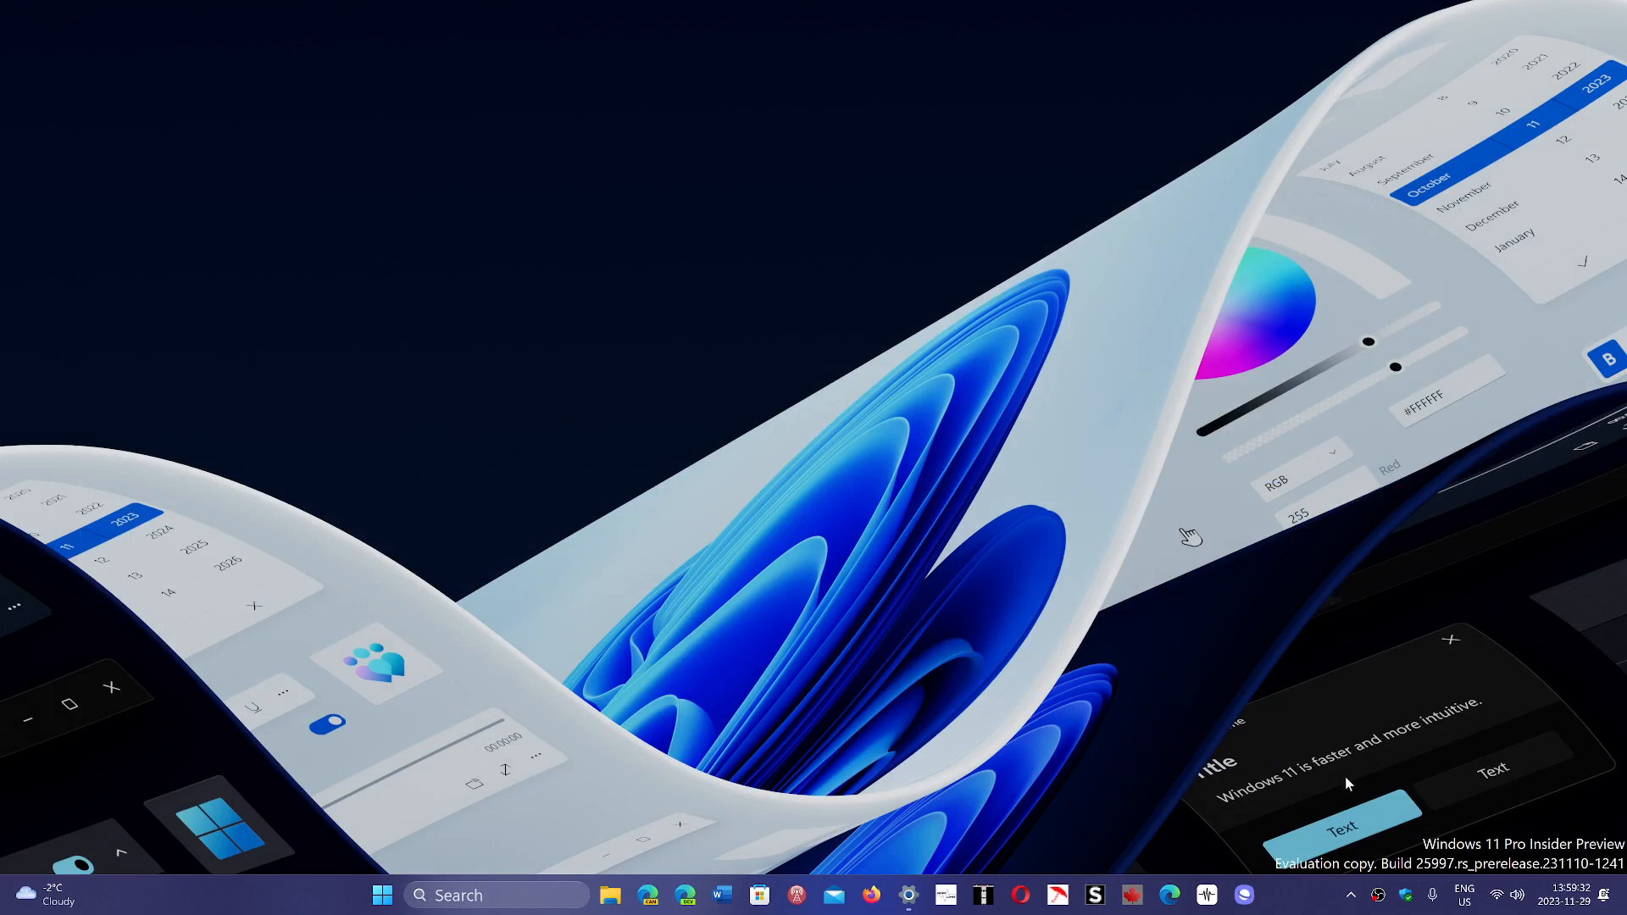